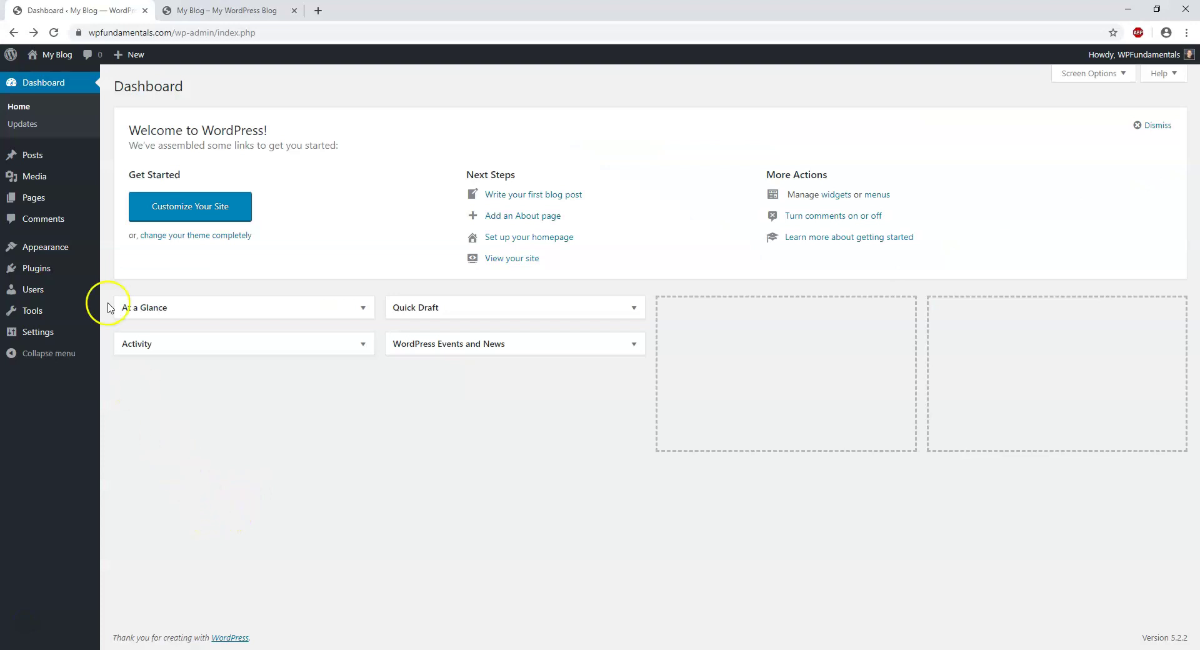
Permanently delete the trashed 'Hello world!' post from the Trash, leaving the Posts list at 0 posts.
mouse_move(49, 186)
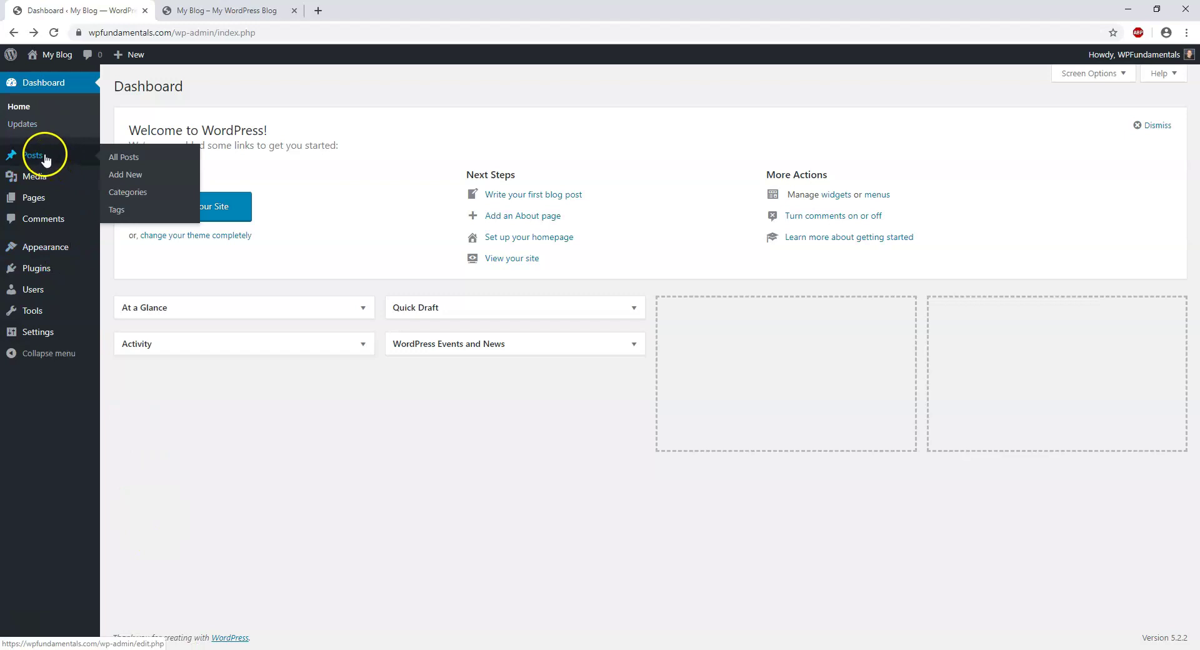
left_click(48, 164)
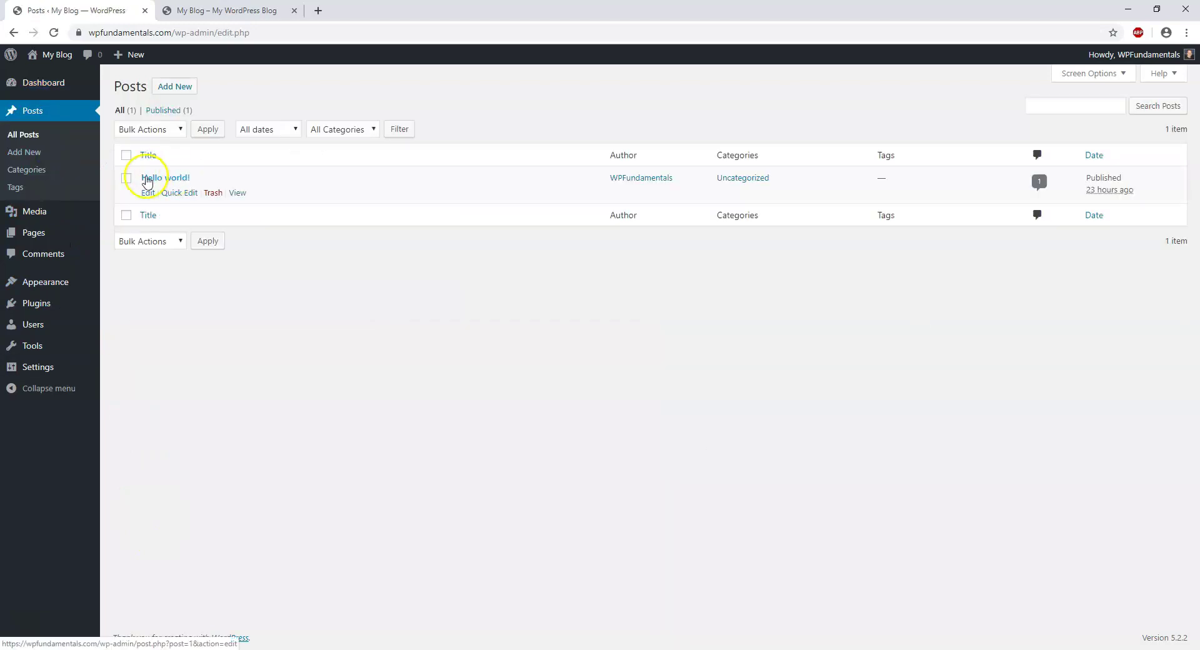
left_click(222, 10)
scroll(472, 360, "down", 10)
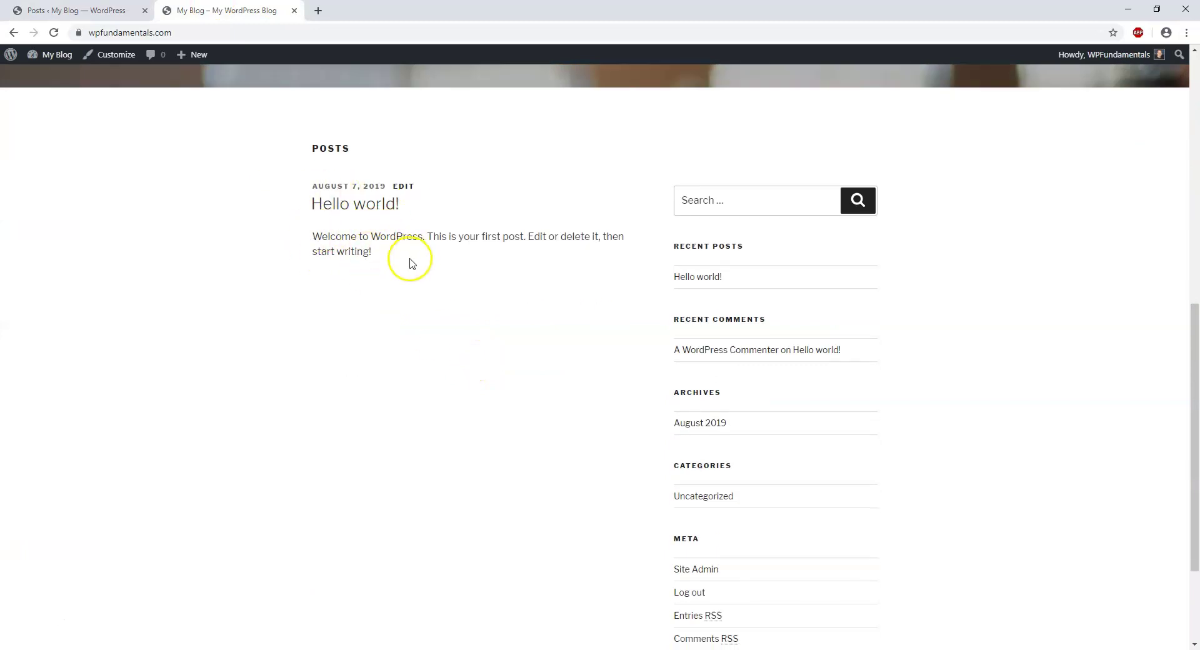
left_click(97, 15)
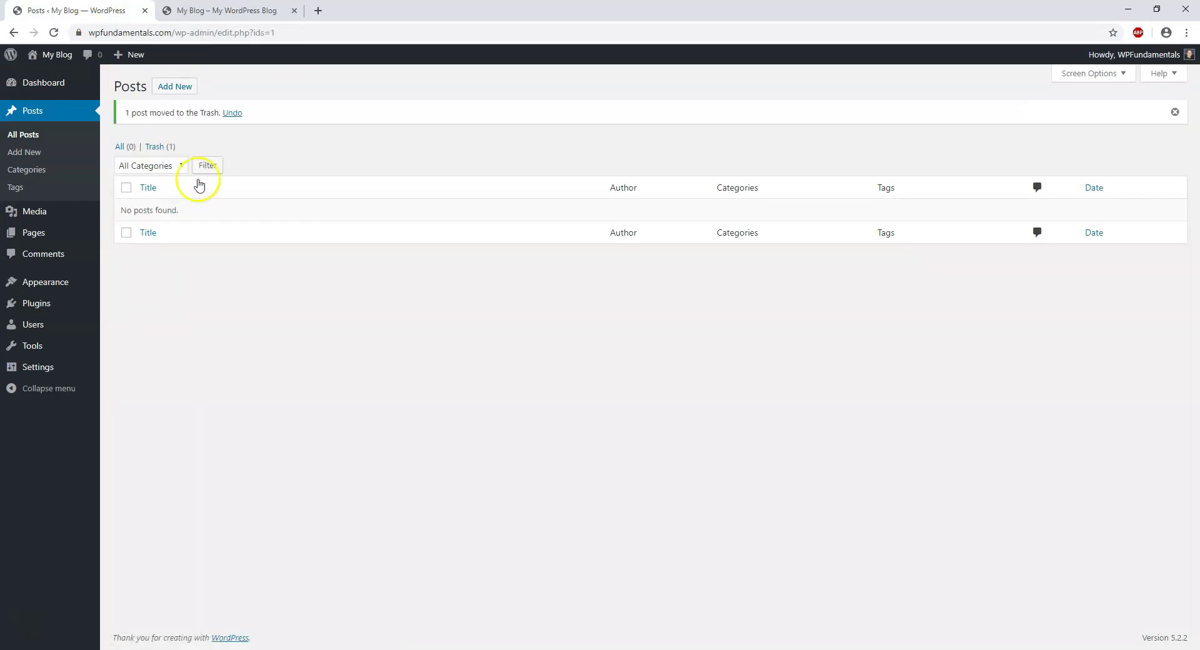
left_click(162, 149)
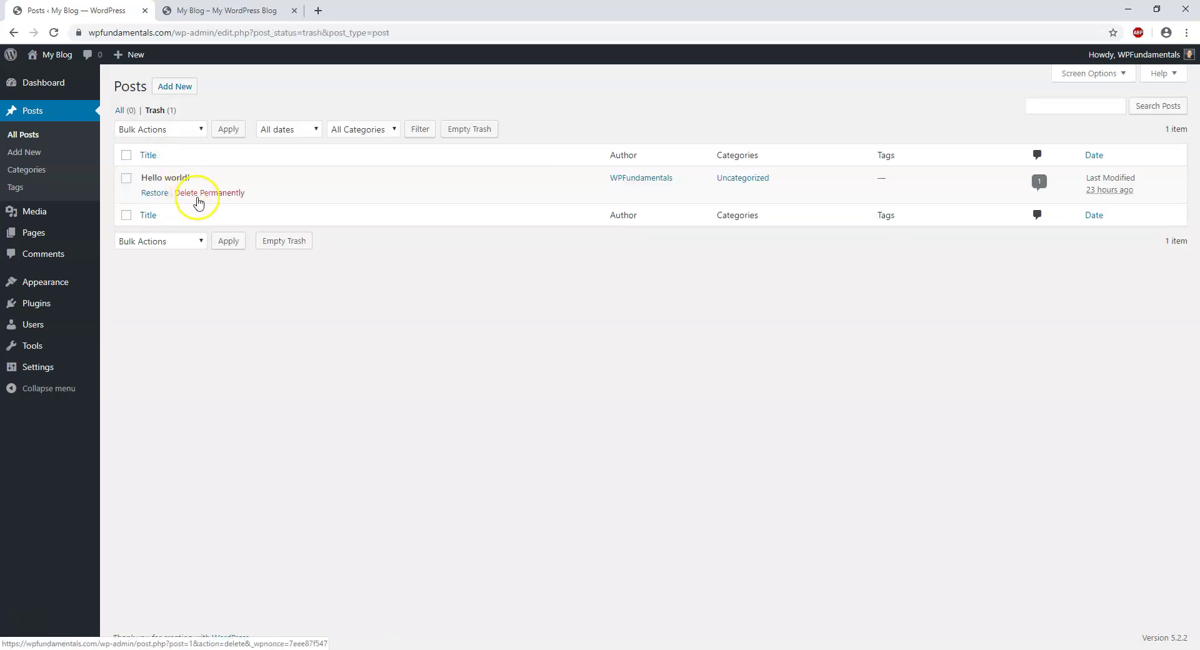
left_click(198, 195)
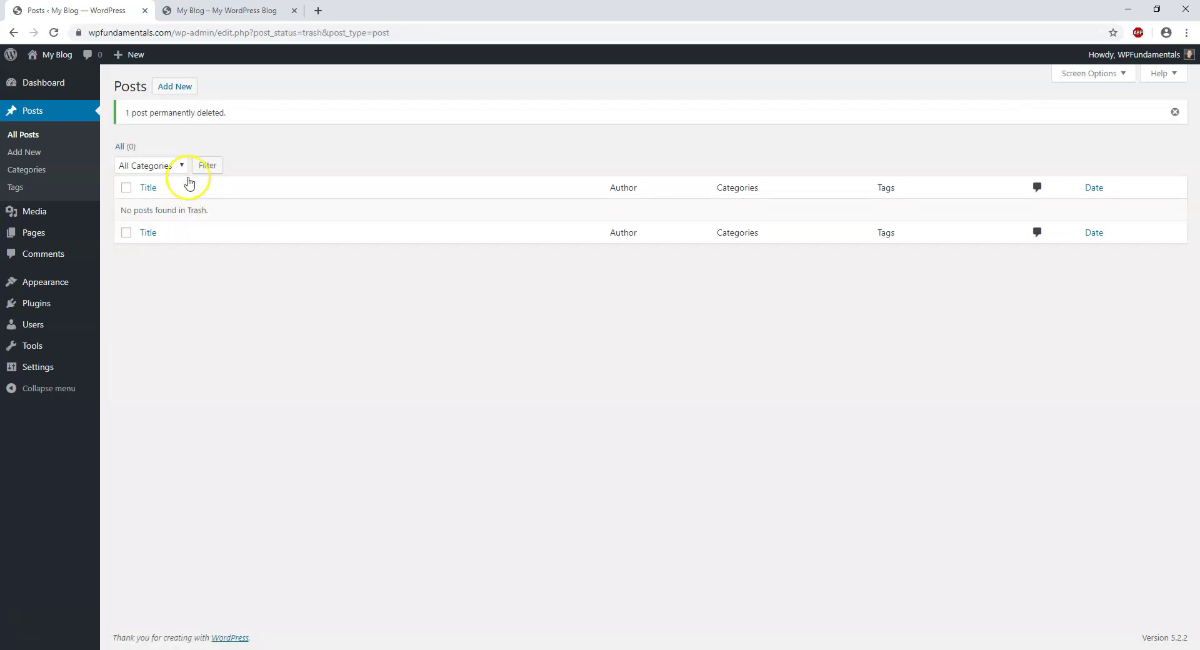
left_click(47, 111)
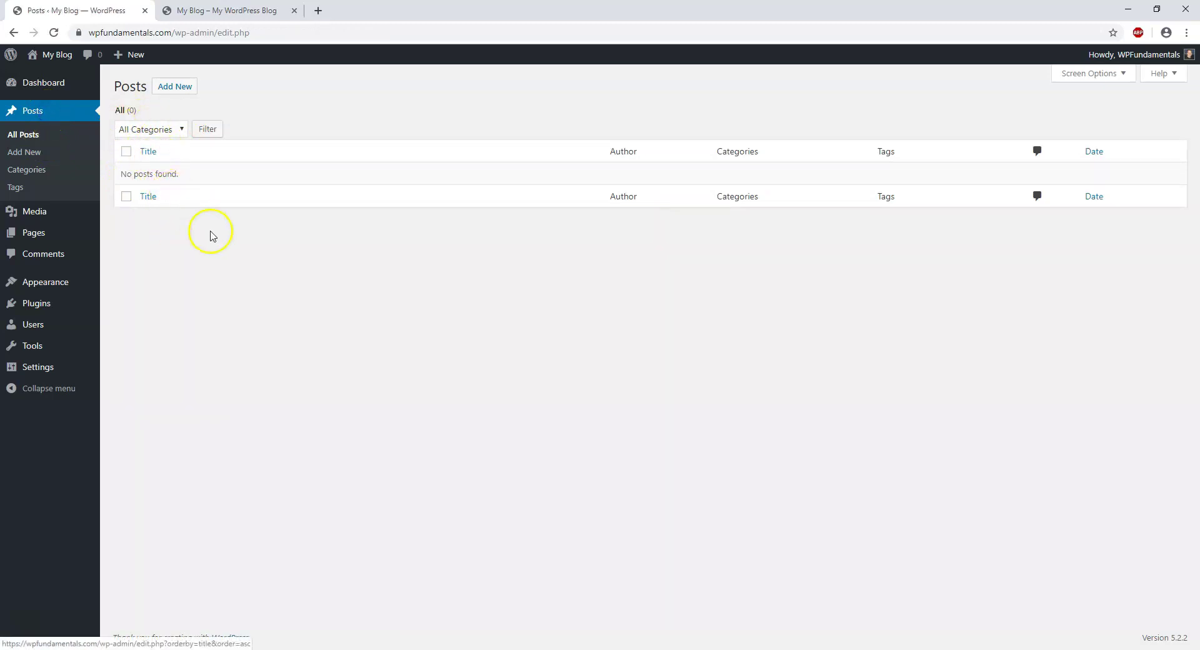
Trash the Sample Page and permanently delete it, leaving only the draft Privacy Policy page.
left_click(61, 257)
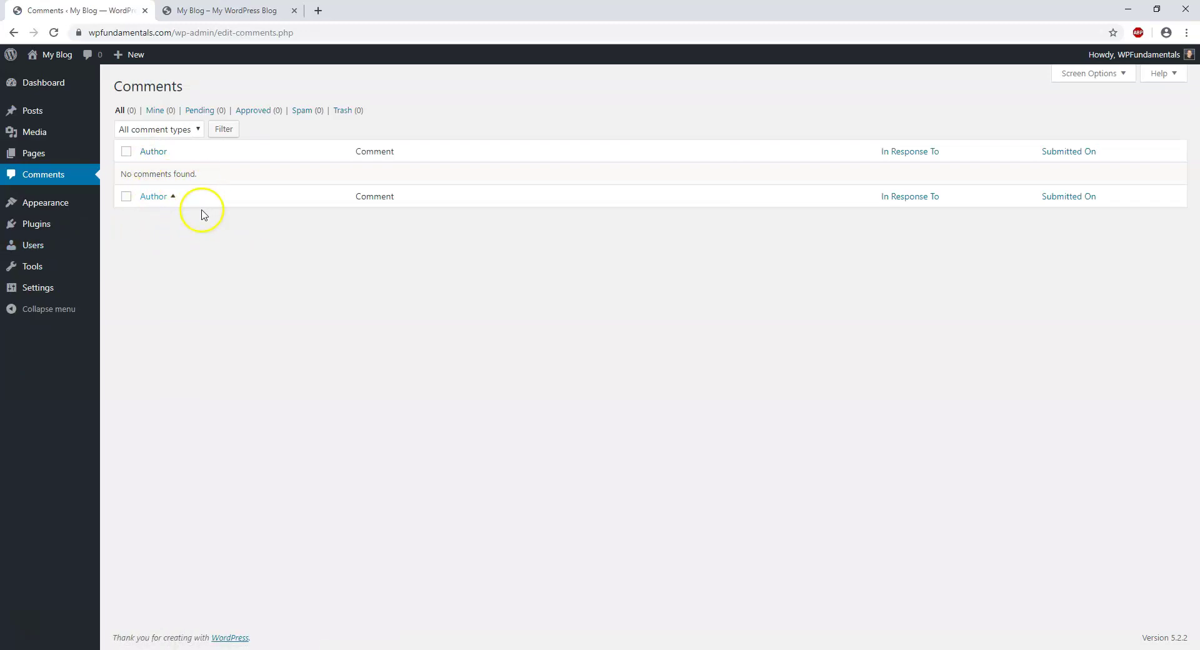
left_click(48, 155)
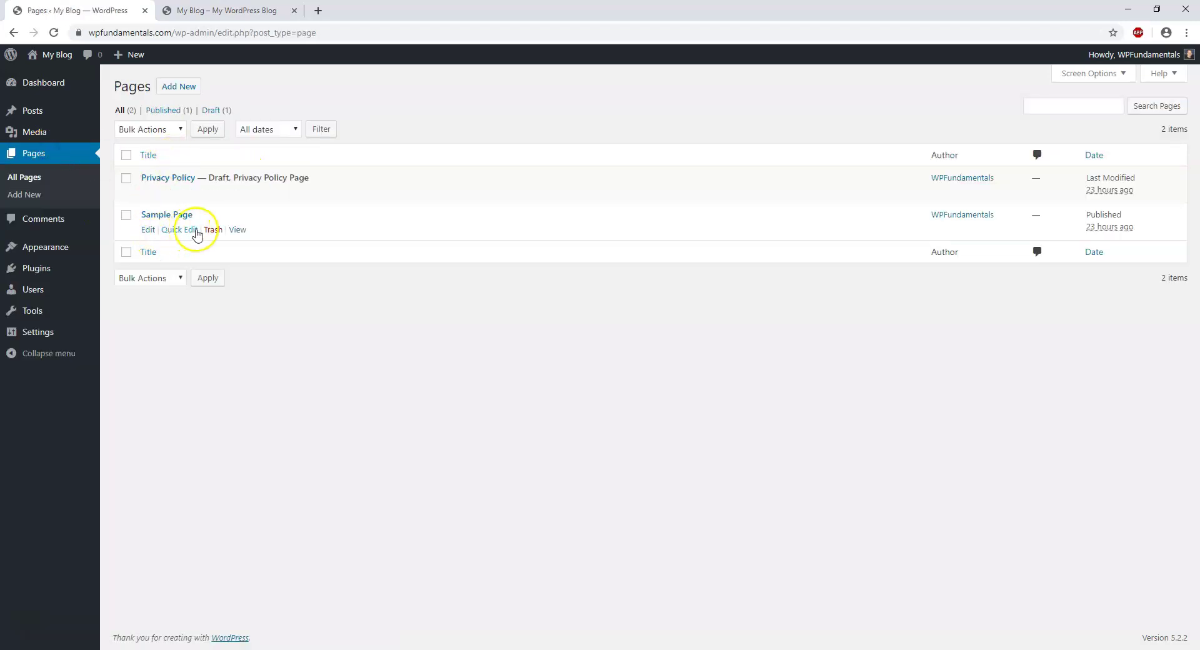
left_click(213, 230)
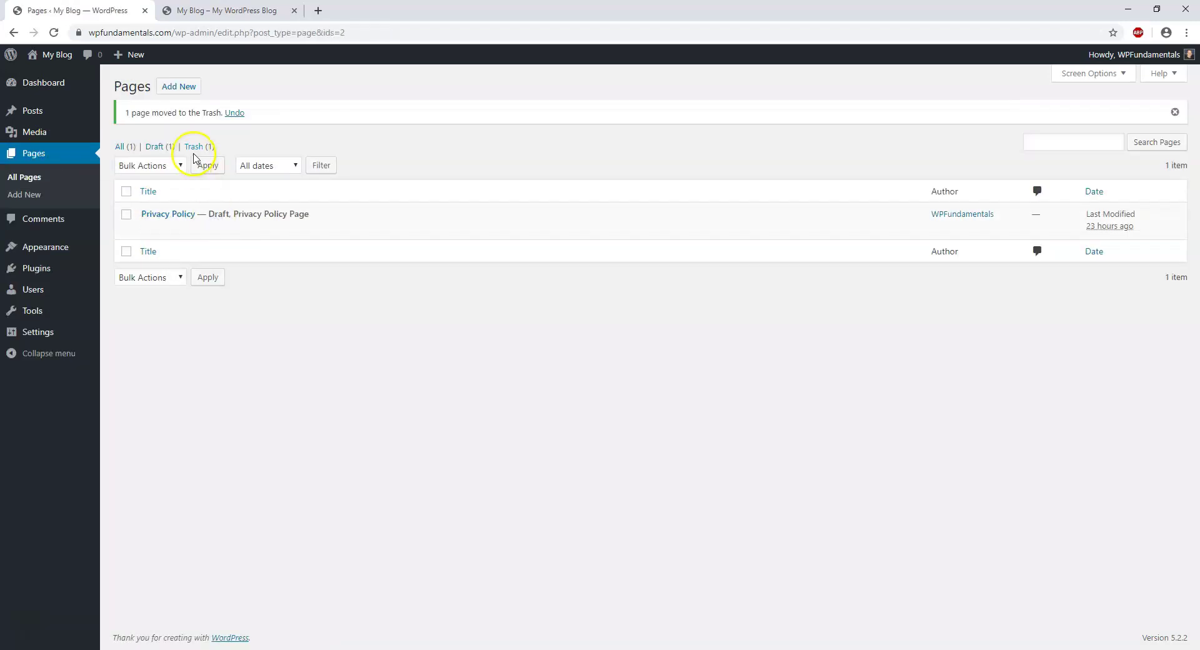
left_click(194, 147)
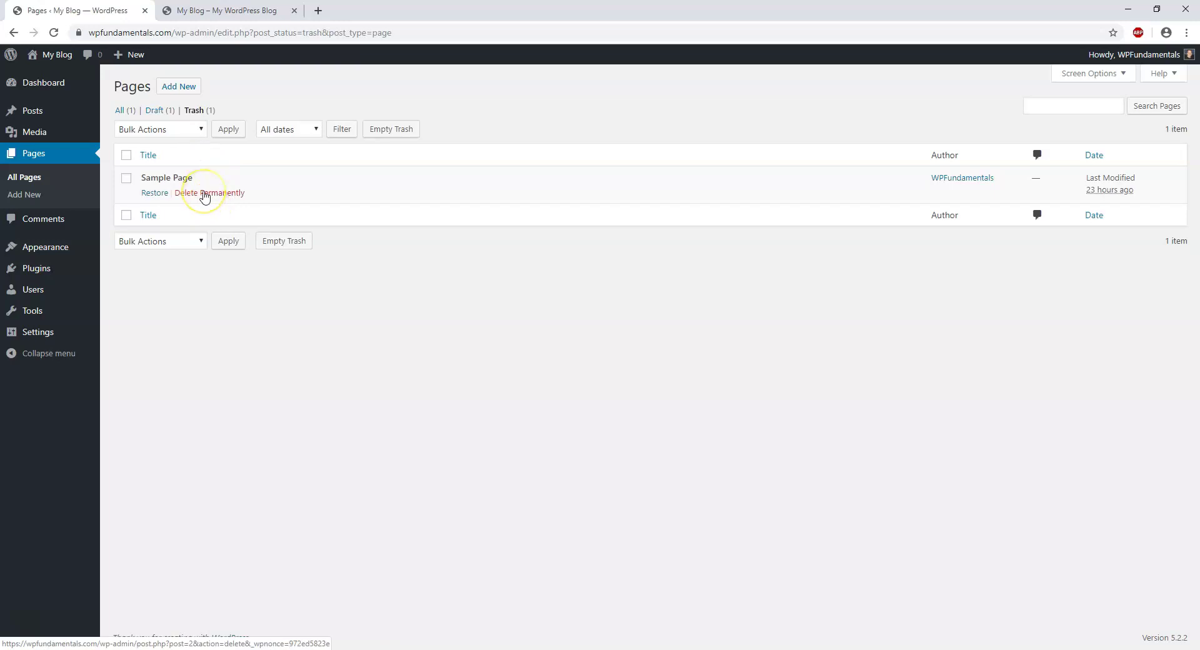
left_click(205, 194)
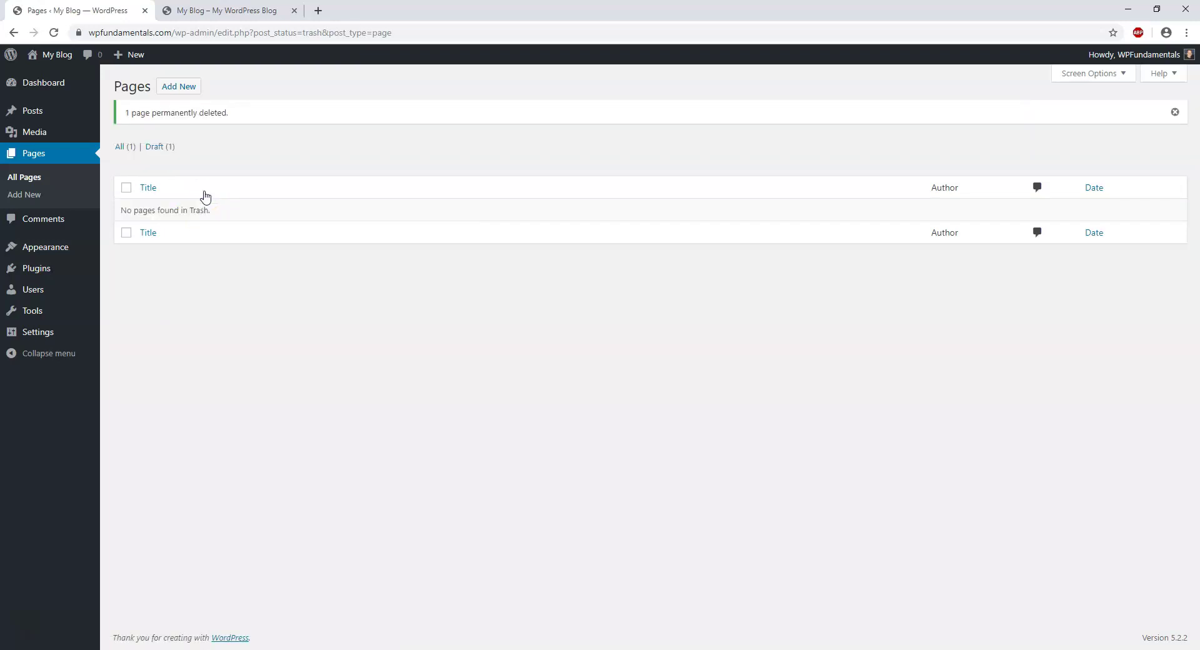
left_click(47, 159)
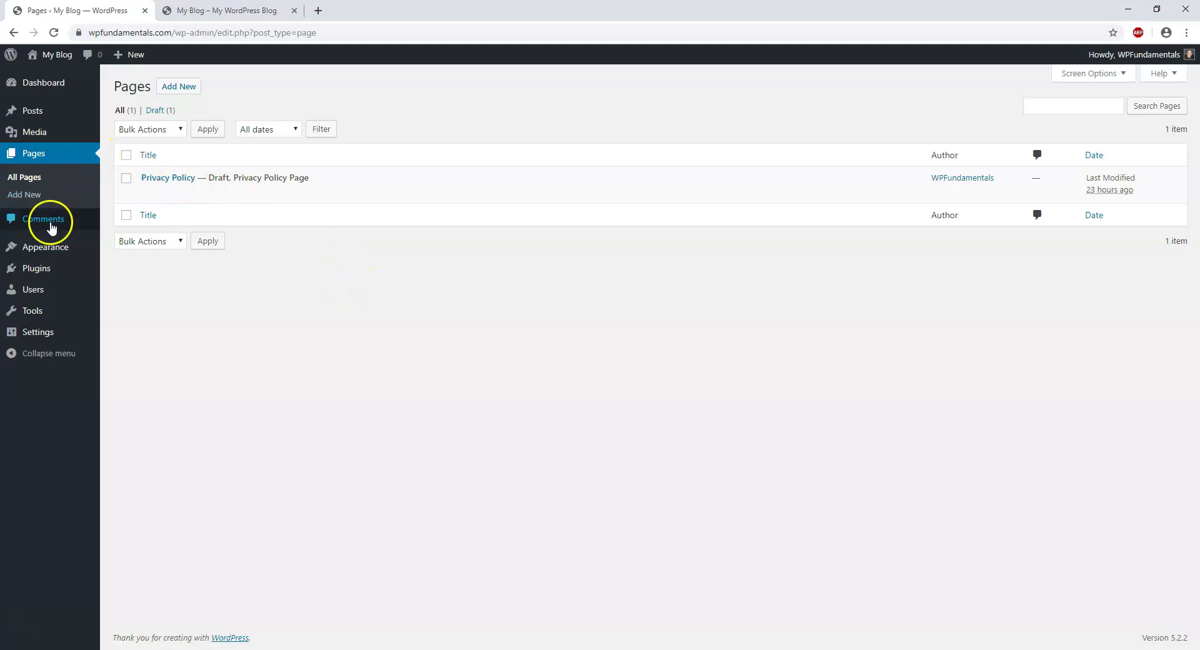
mouse_move(217, 202)
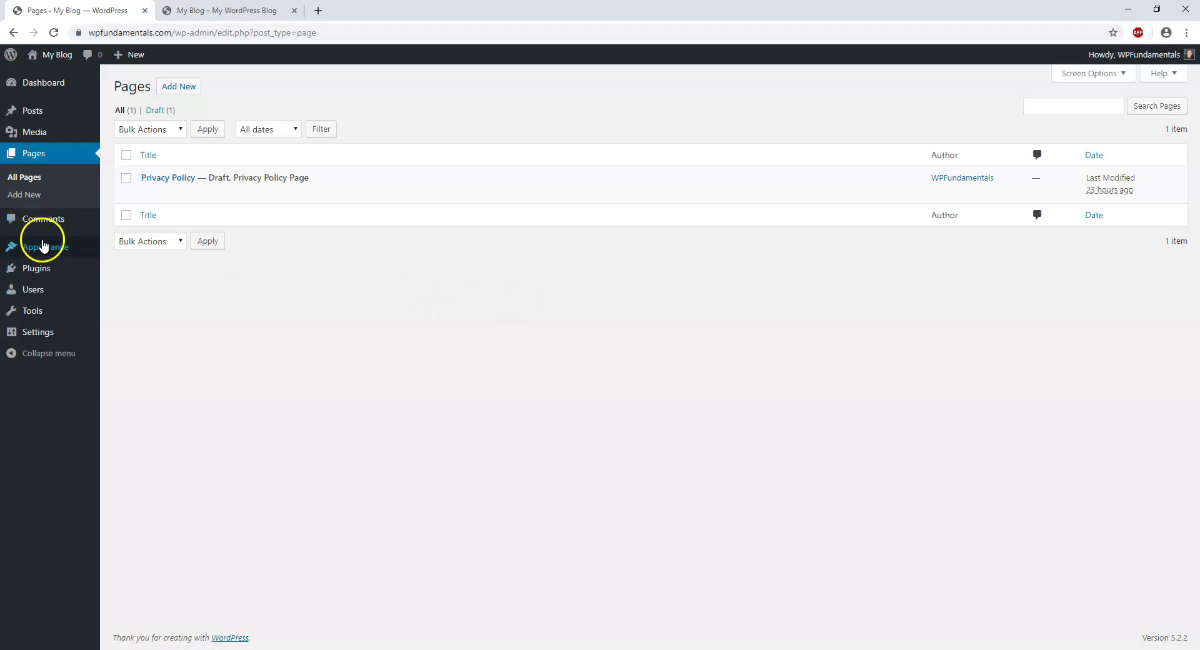
Open the installed themes page and check the live blog's current appearance.
mouse_move(43, 245)
left_click(123, 250)
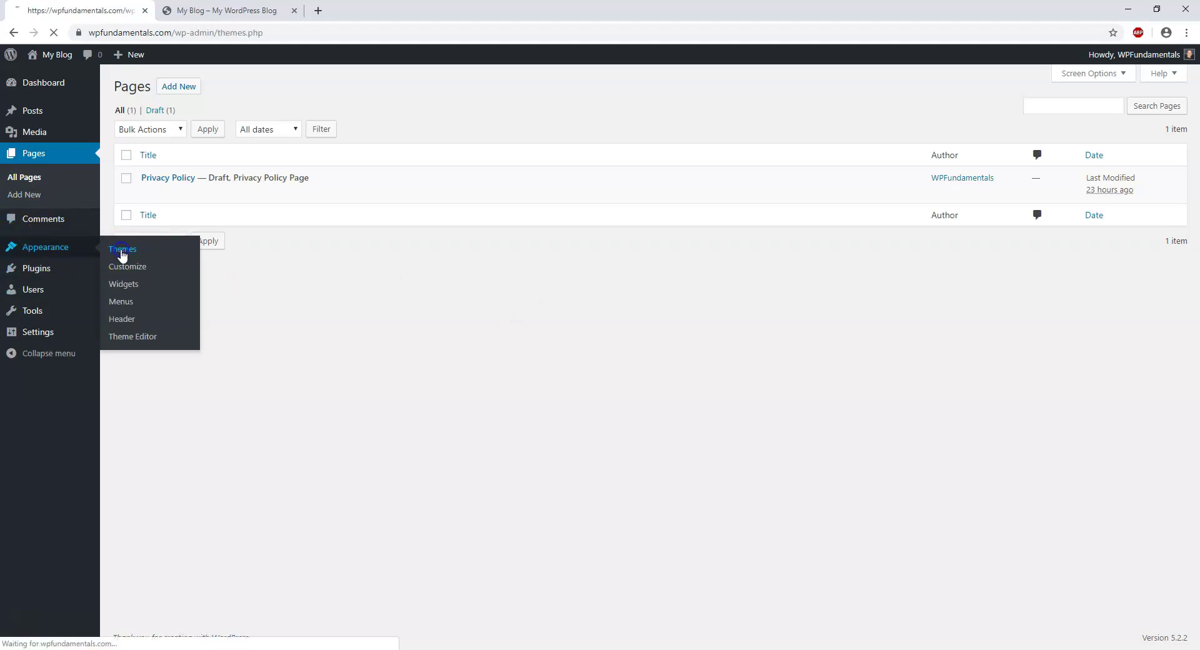
left_click(213, 10)
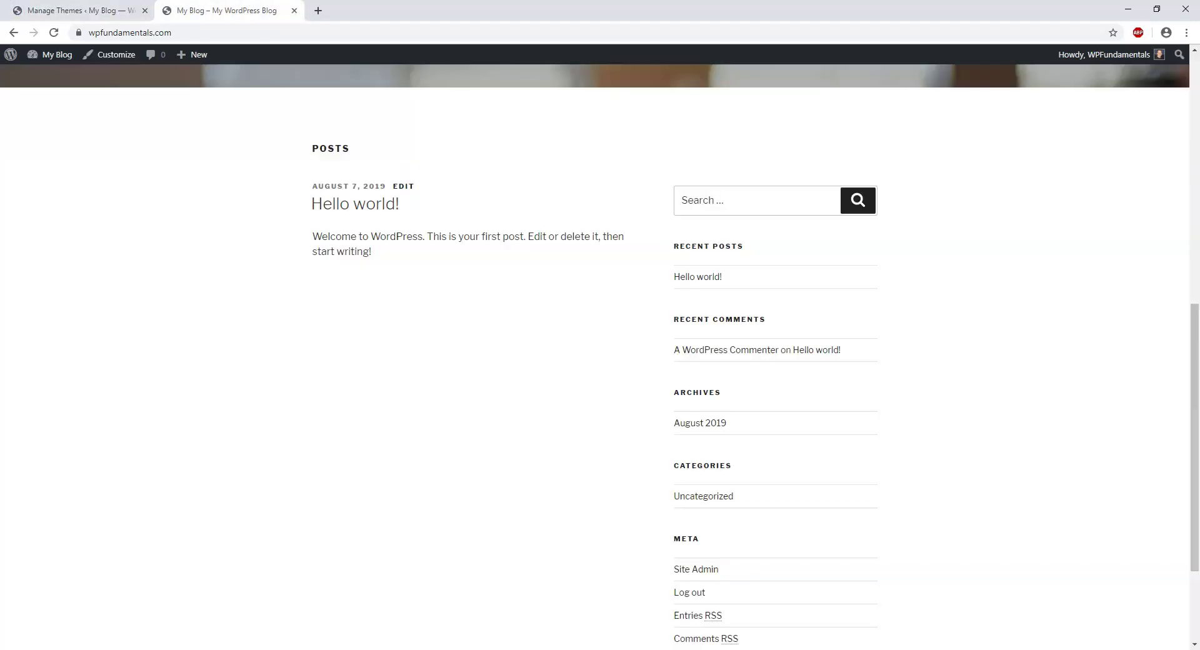
scroll(482, 351, "up", 10)
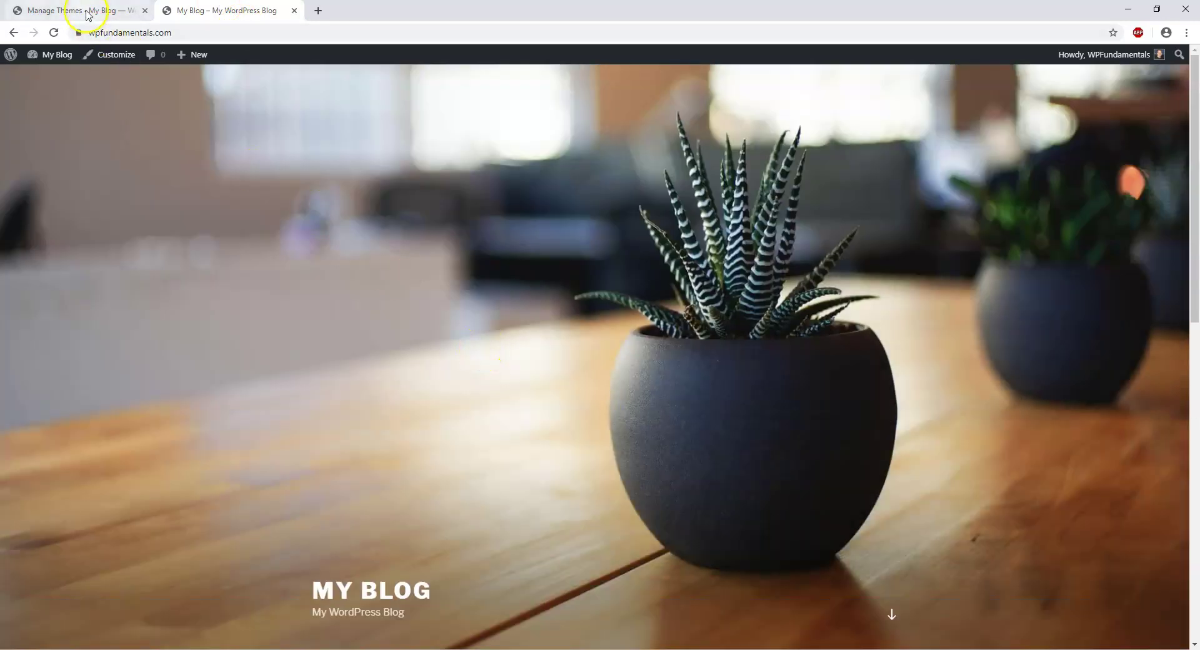
left_click(88, 12)
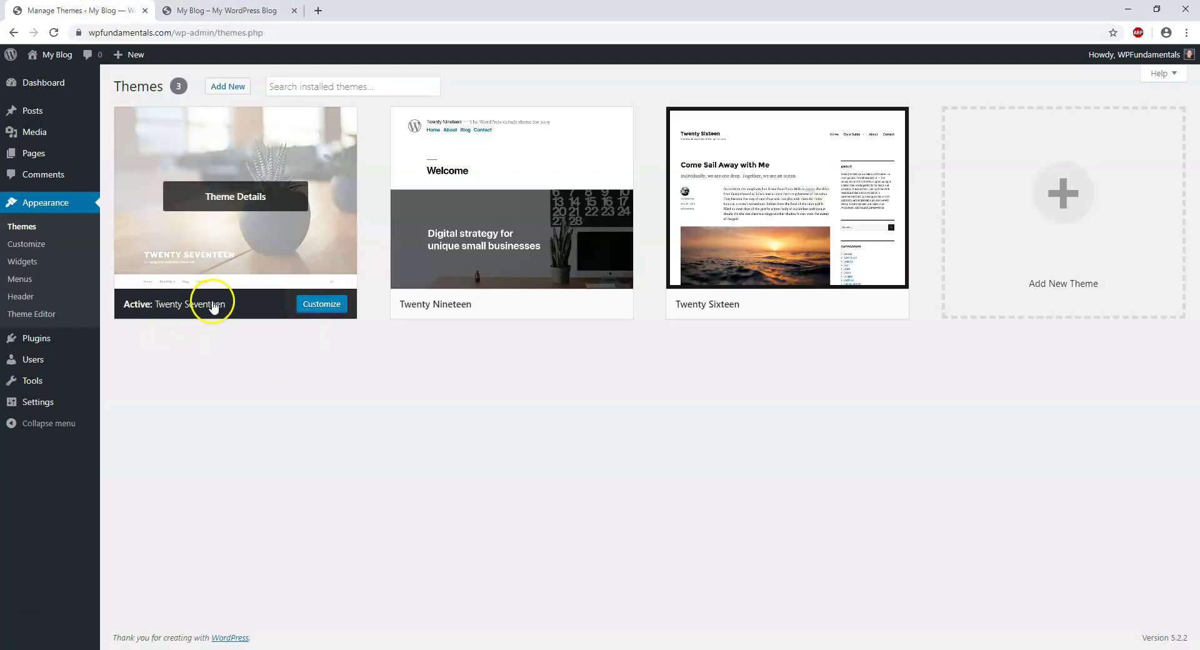
Delete the Twenty Sixteen theme from its Theme Details and confirm the deletion.
mouse_move(811, 212)
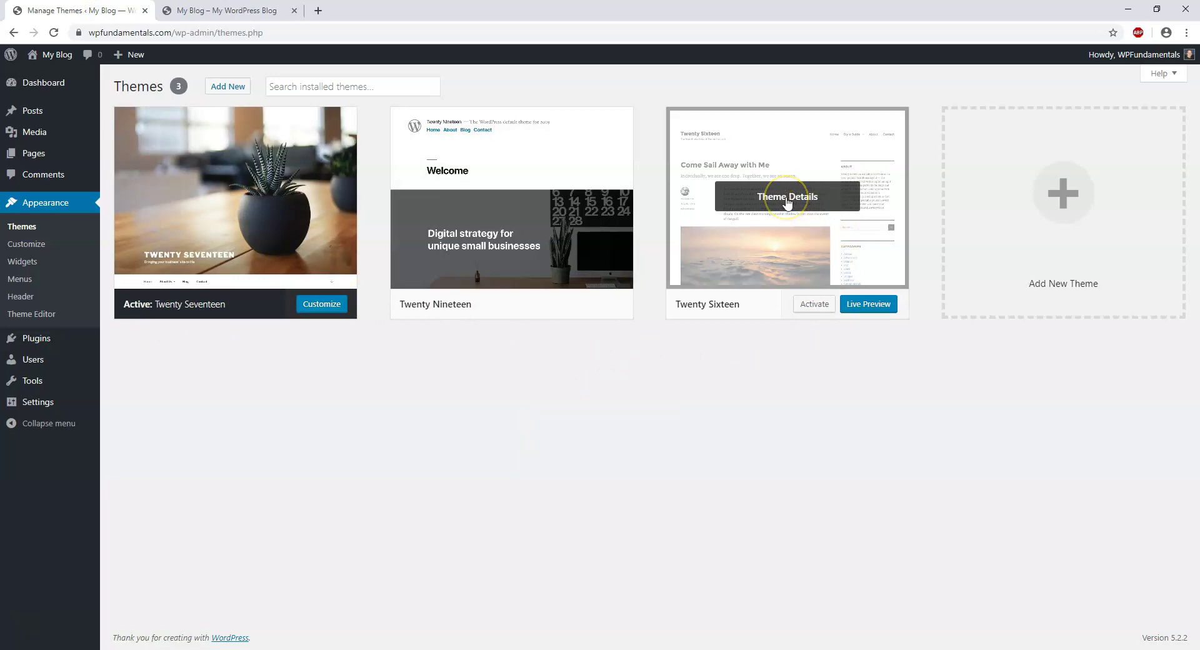
left_click(787, 198)
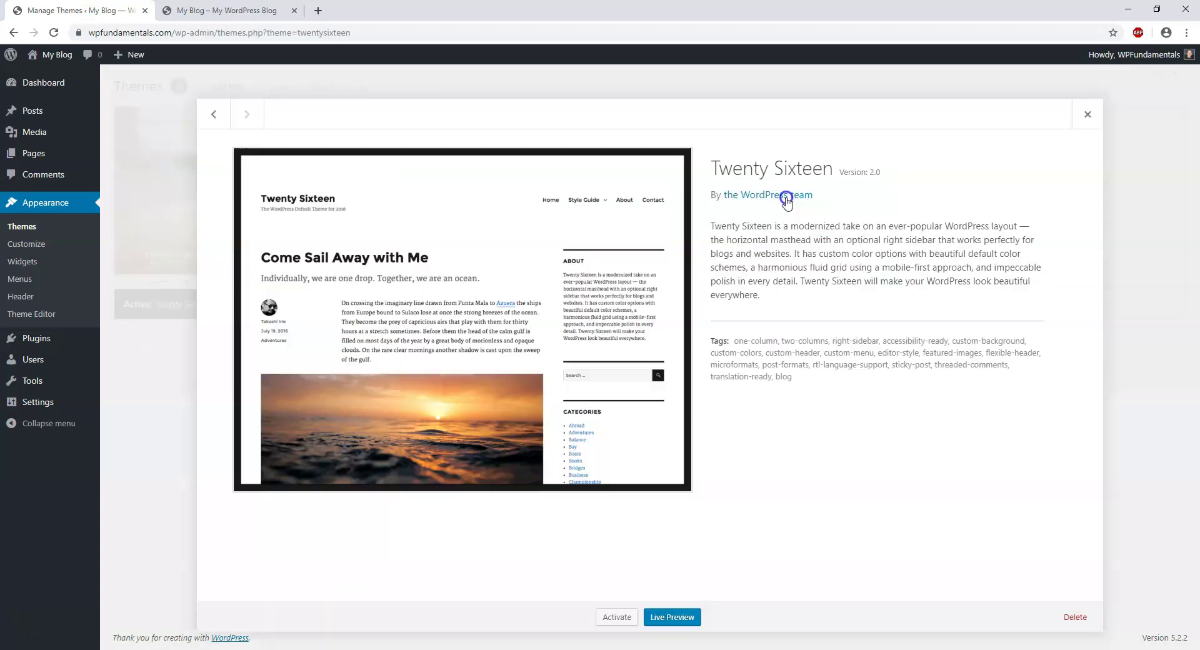
left_click(1076, 619)
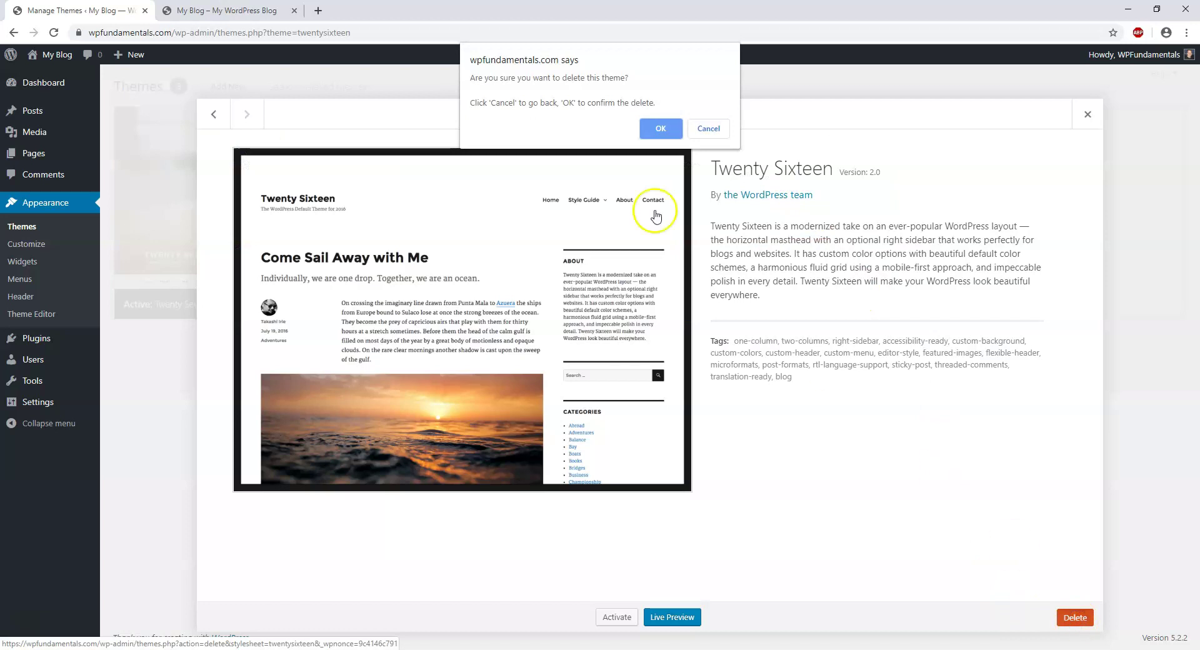
left_click(657, 129)
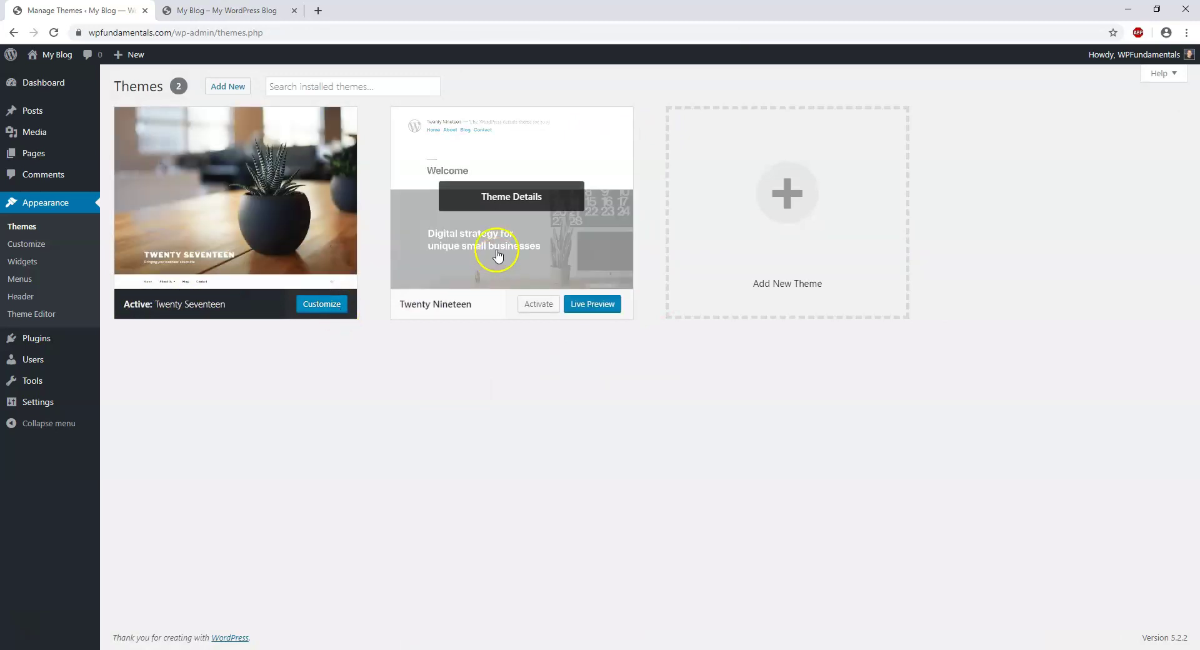
Activate Twenty Nineteen, delete the Twenty Seventeen theme, then go to the Plugins list.
left_click(537, 306)
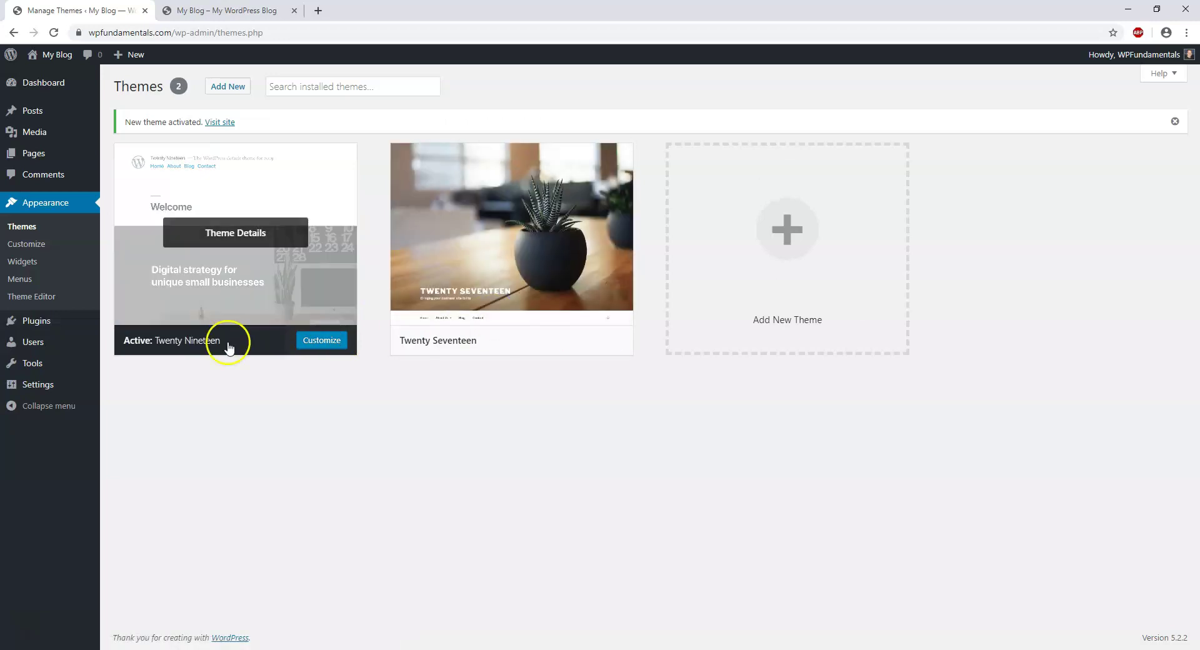
left_click(511, 234)
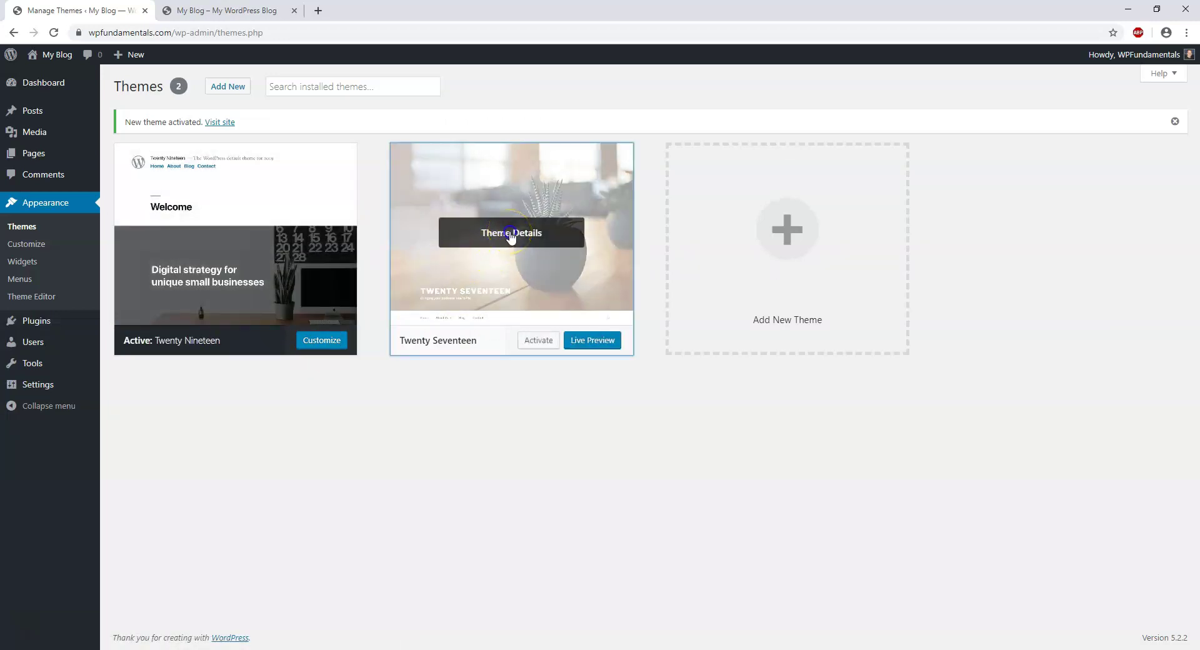
left_click(1071, 618)
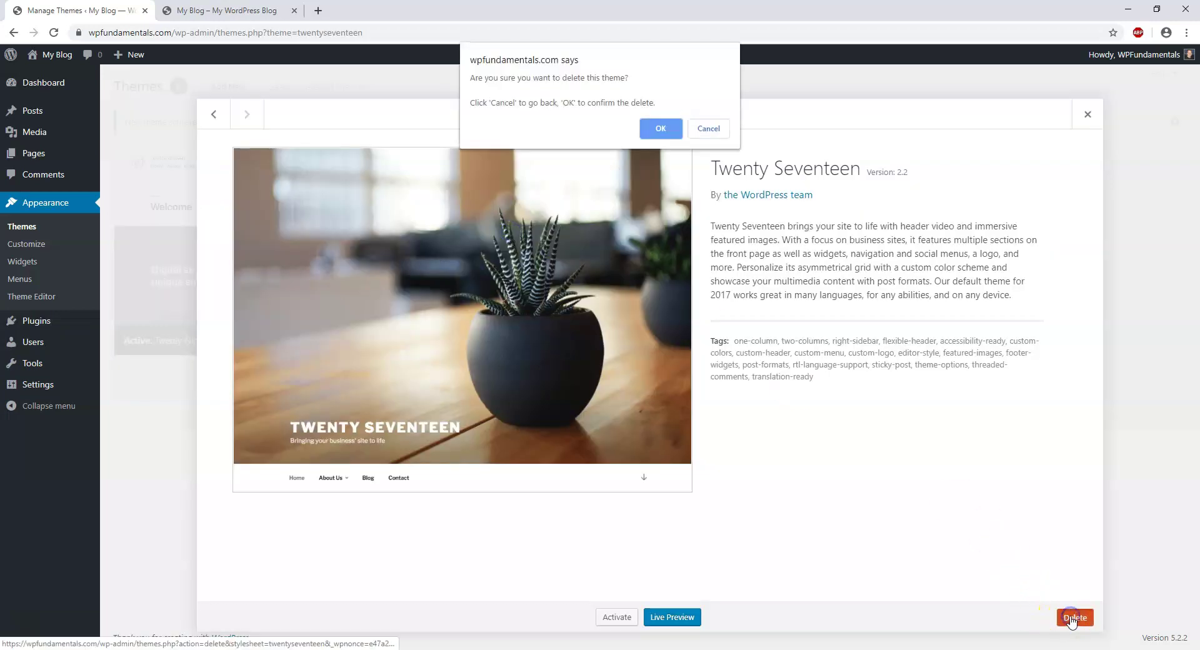
left_click(651, 127)
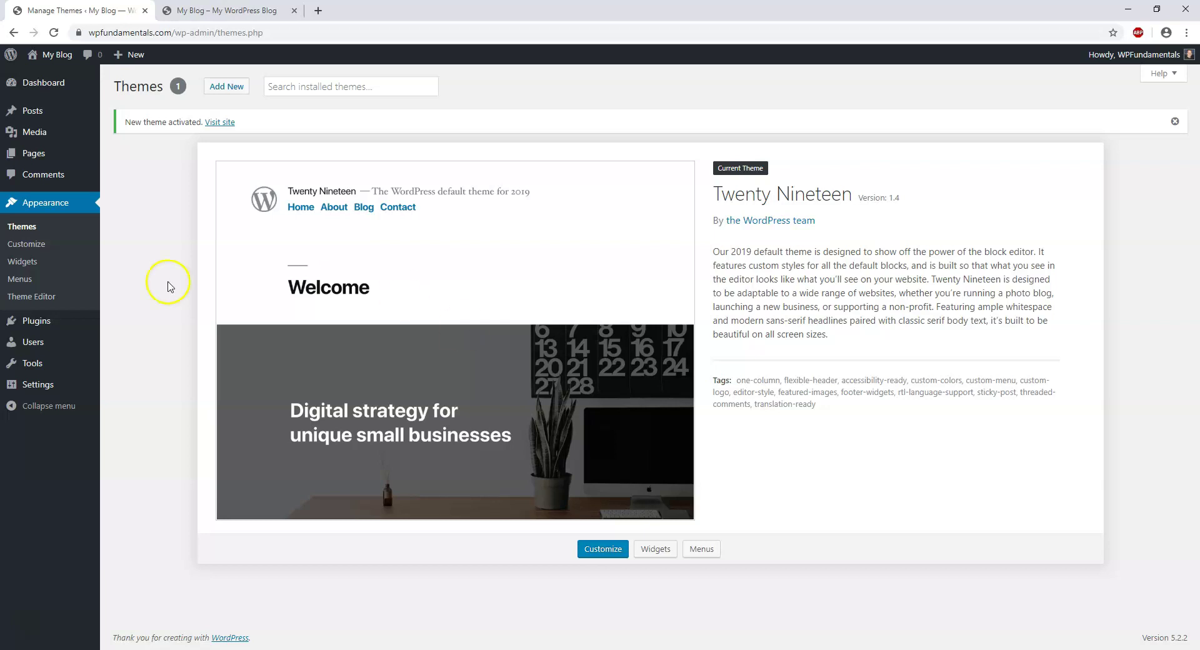
left_click(72, 321)
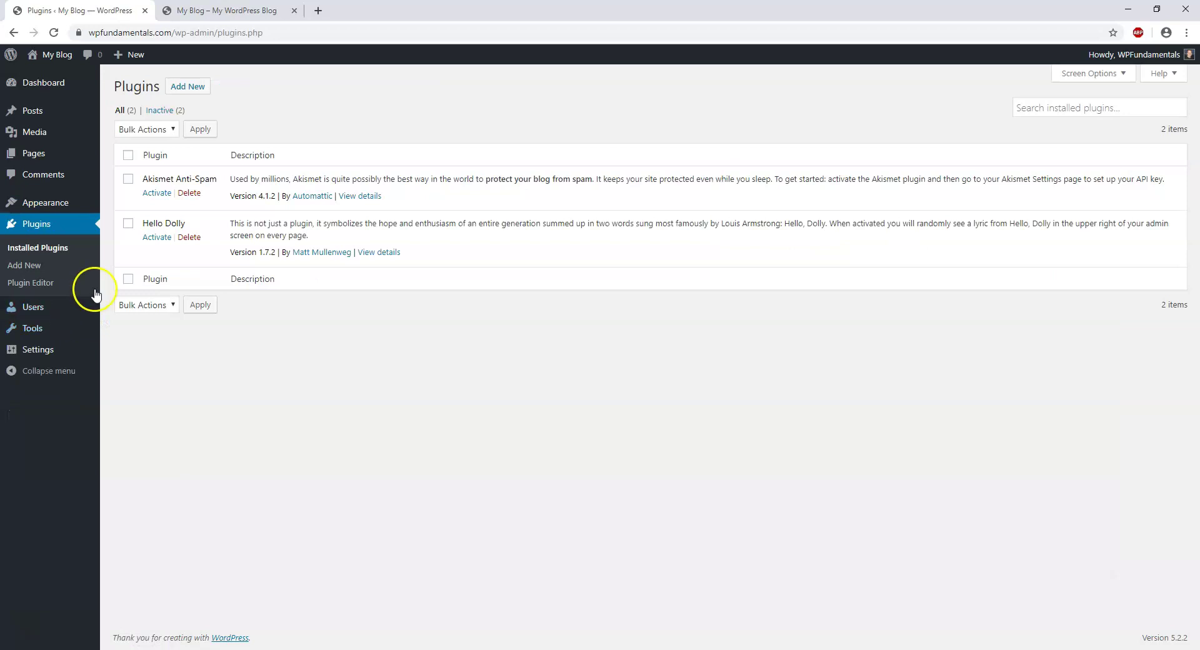
Bulk-delete both Akismet Anti-Spam and Hello Dolly plugins using Bulk Actions > Delete.
left_click(129, 156)
left_click(165, 132)
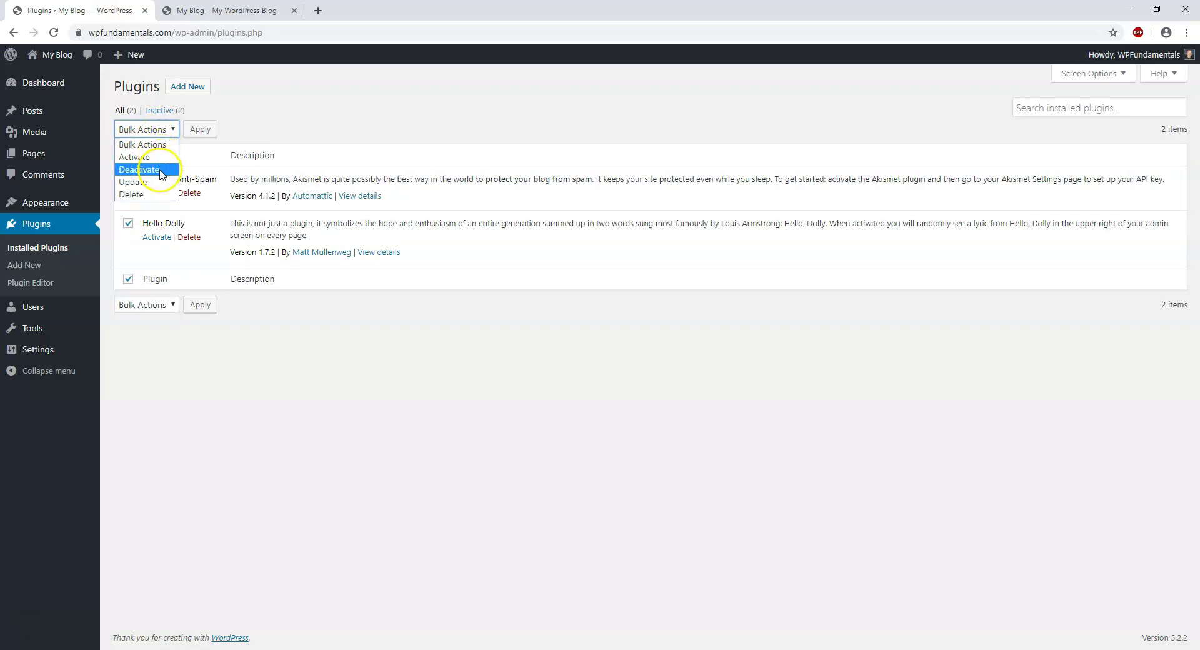
left_click(158, 195)
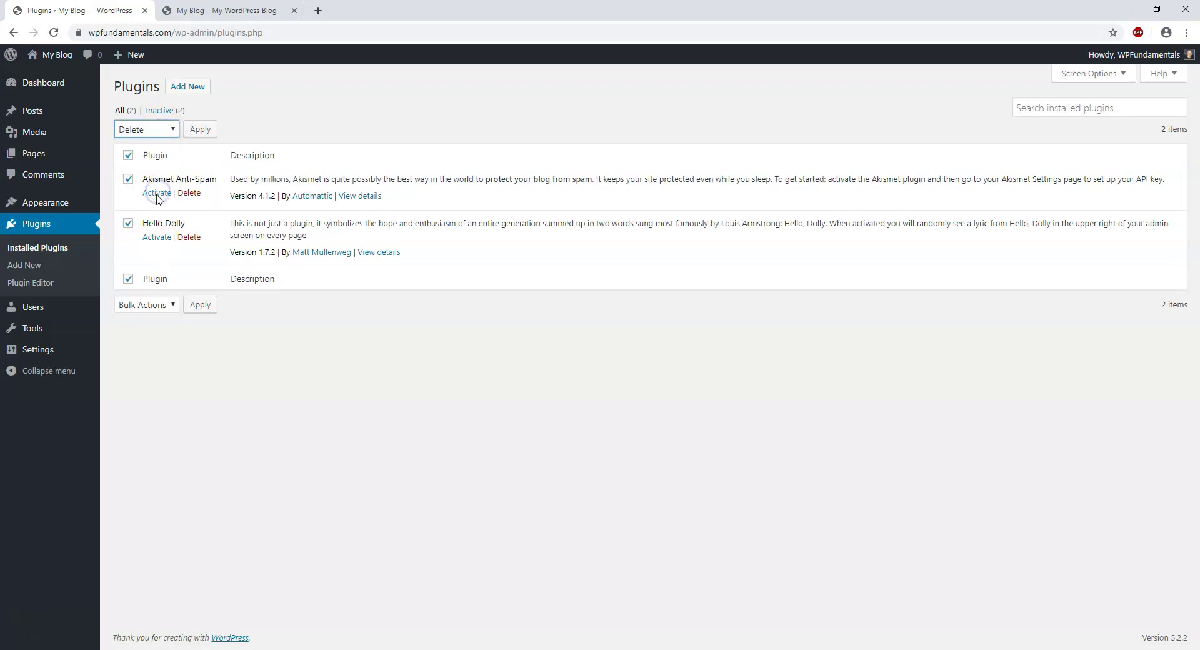
left_click(201, 134)
left_click(646, 122)
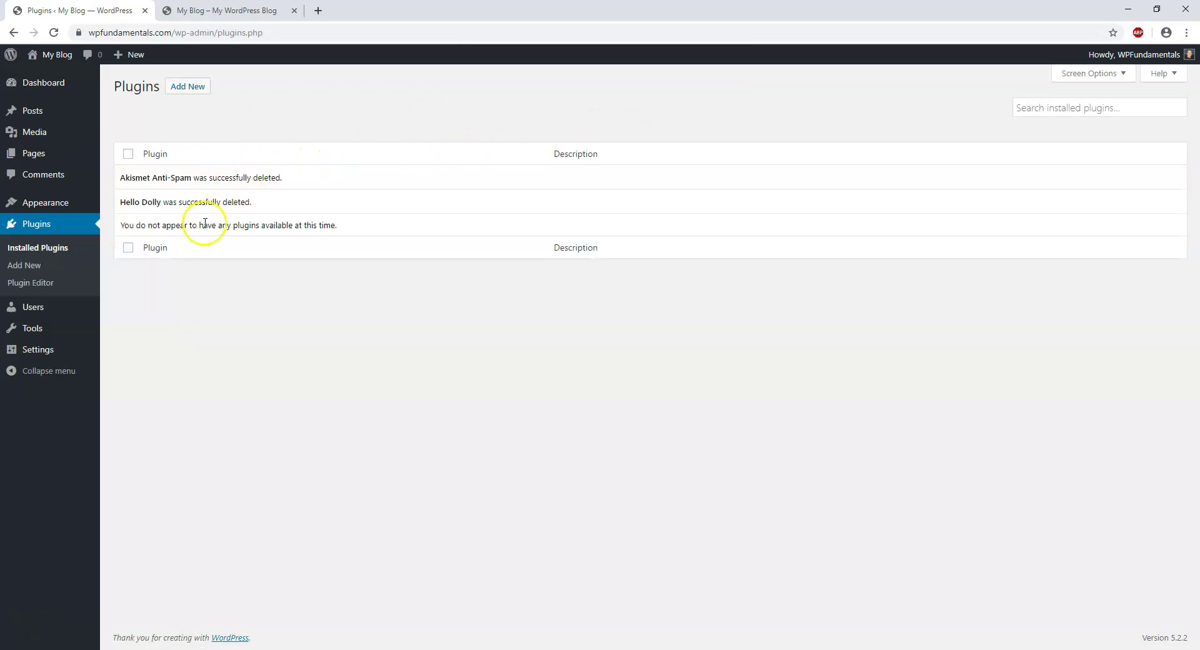
left_click(40, 226)
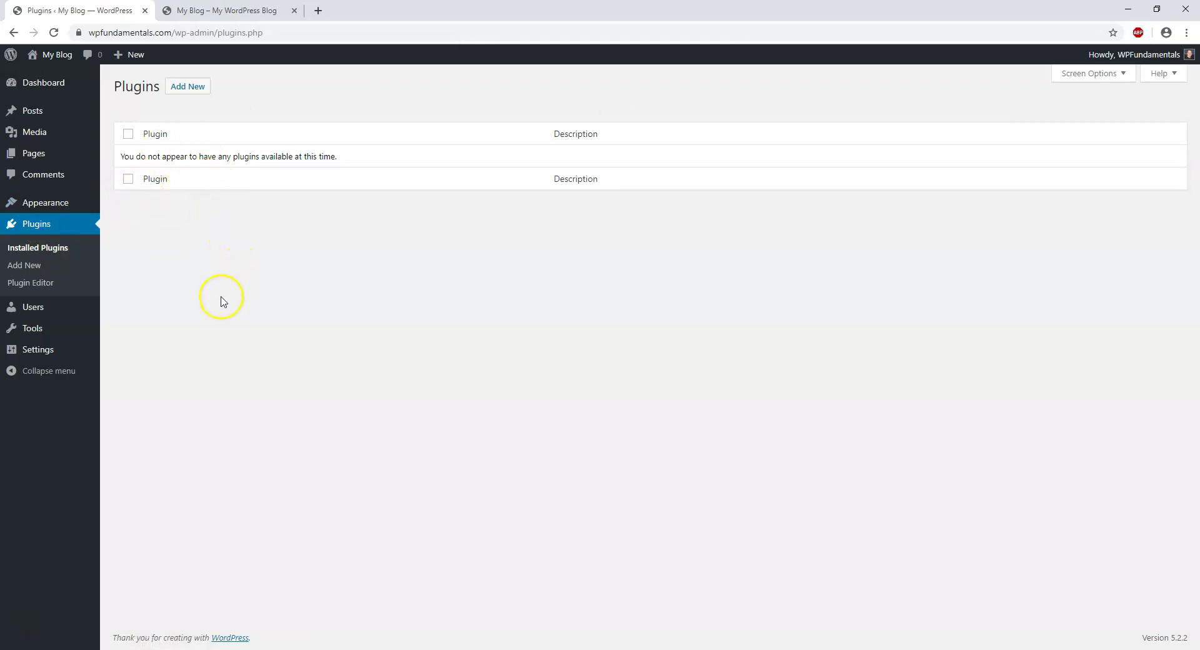
mouse_move(41, 350)
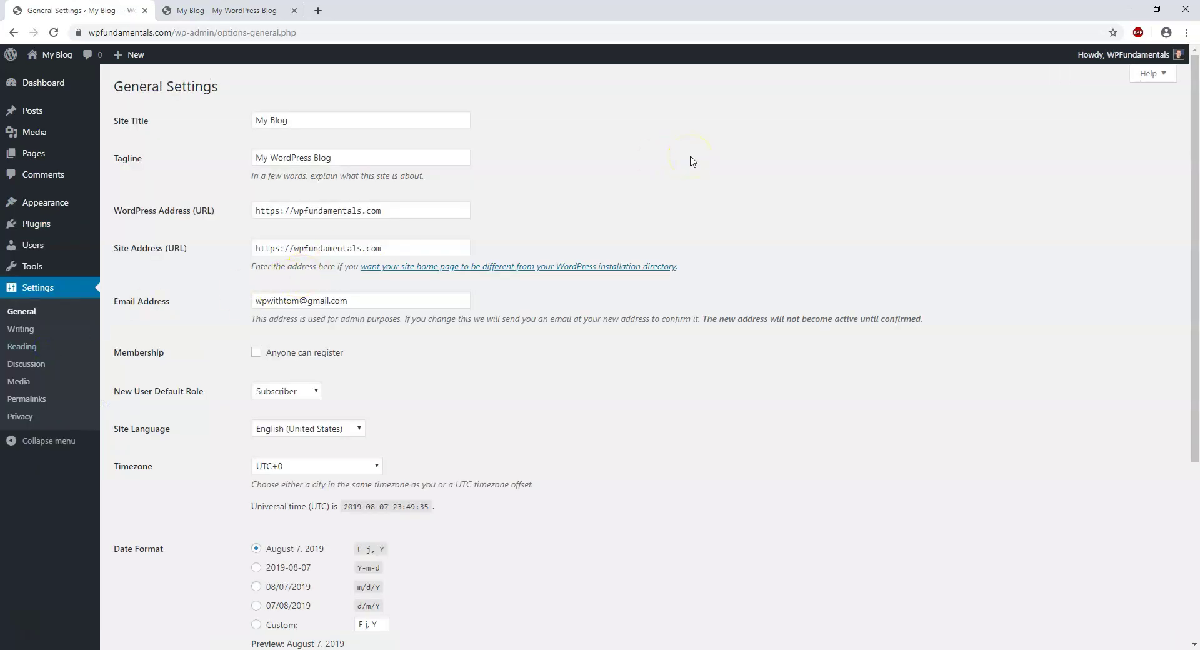
Reload the blog's front page to see the current theme before editing settings.
left_click(211, 14)
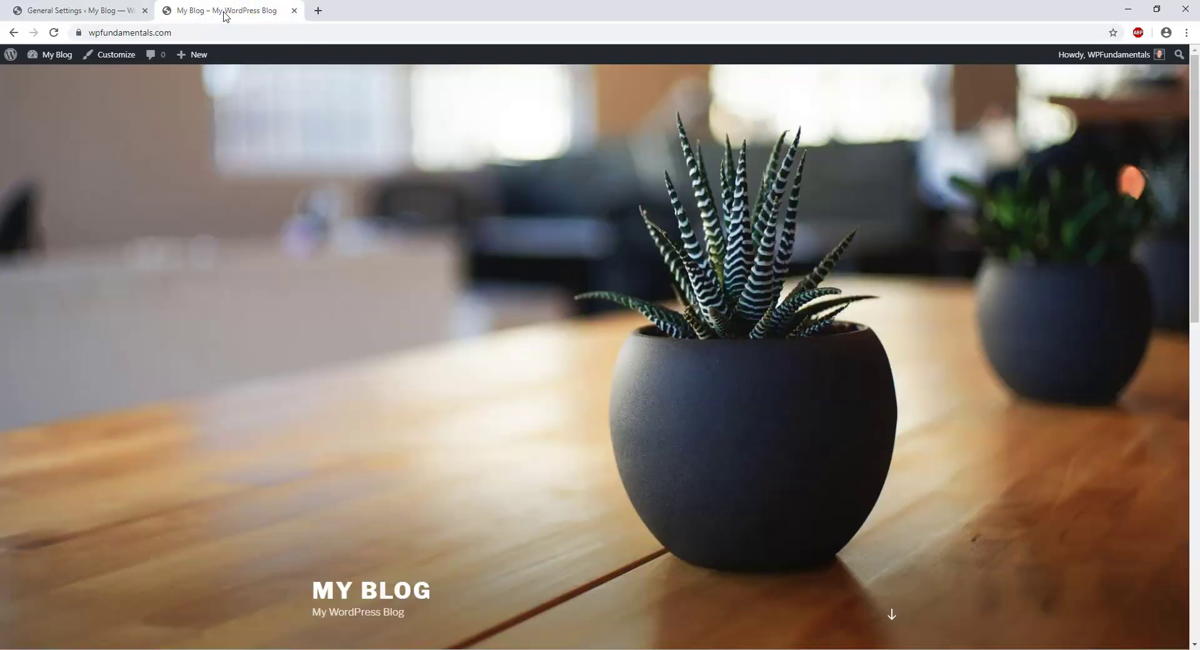
left_click(54, 32)
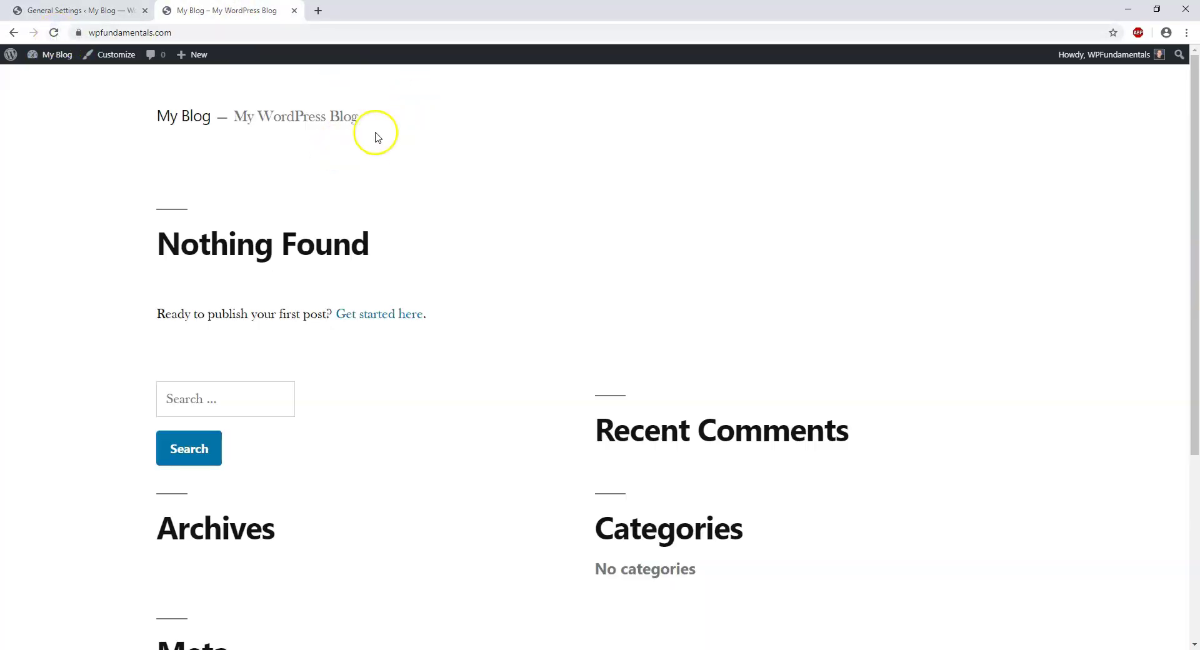
left_click(109, 9)
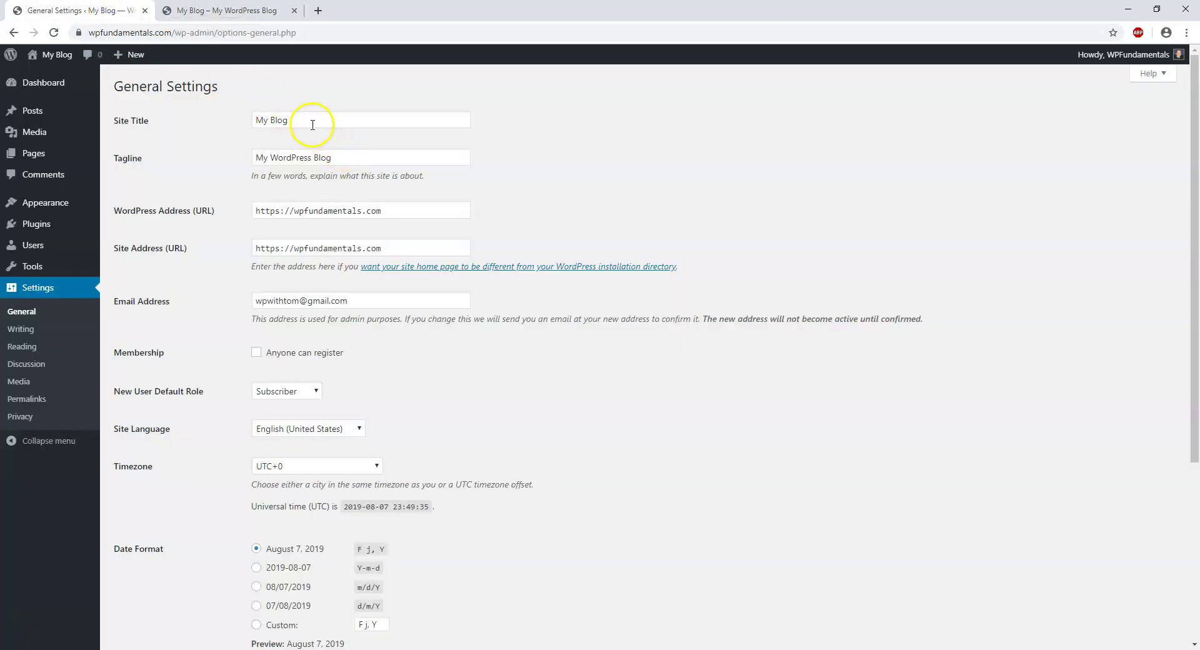
Change the Site Title to 'WP Fundamentals' and the Tagline to 'Let's Learn WordPress Together'.
left_click_drag(313, 124, 236, 125)
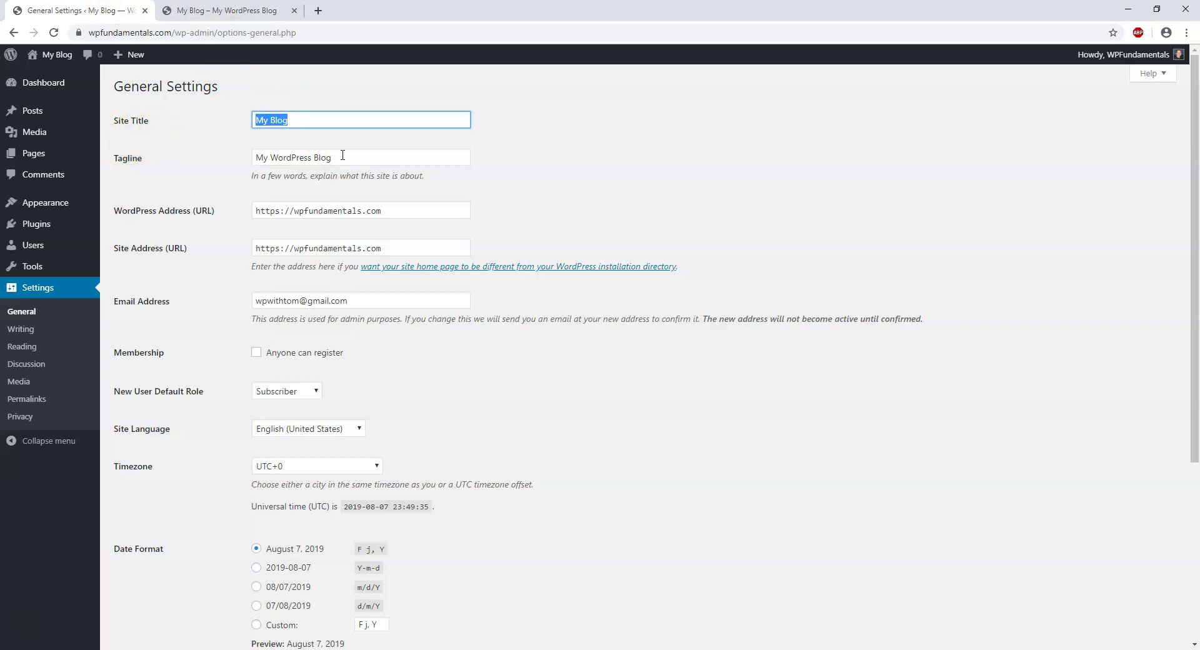
type("WP F")
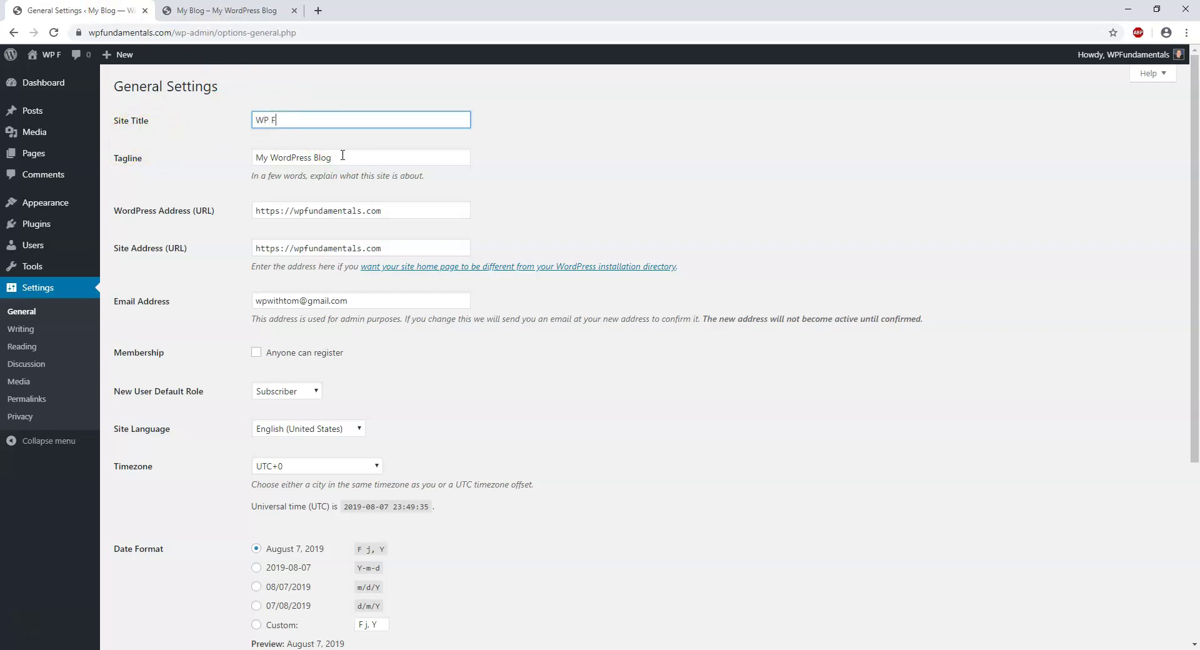
type("undamentals")
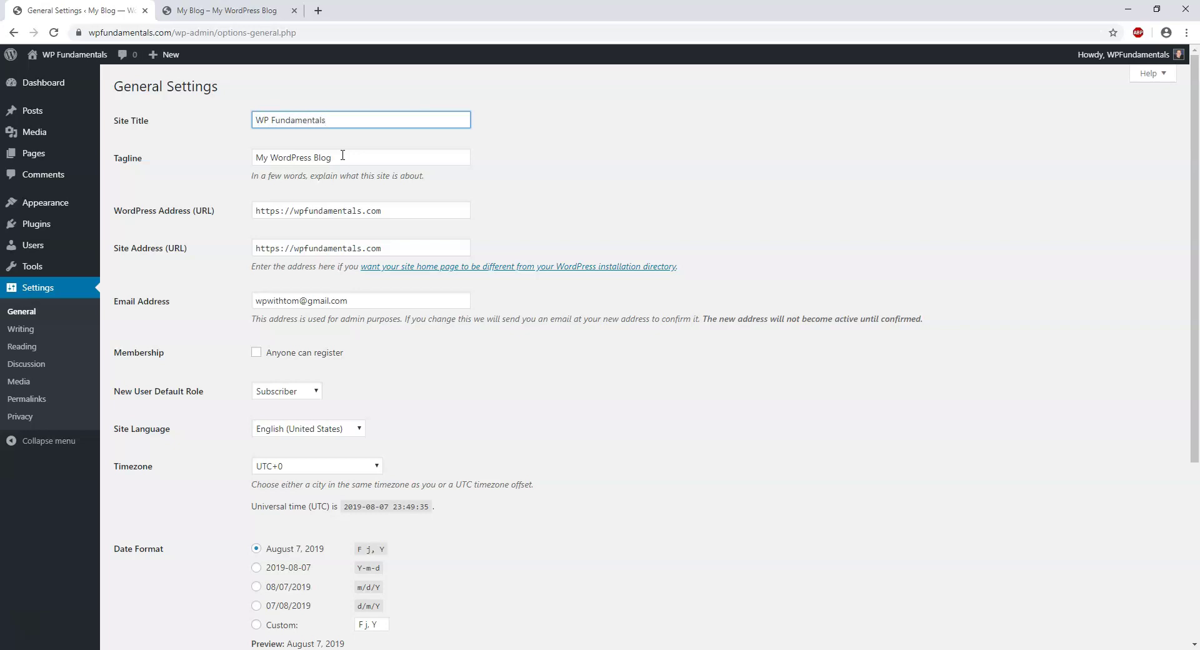
key("Tab")
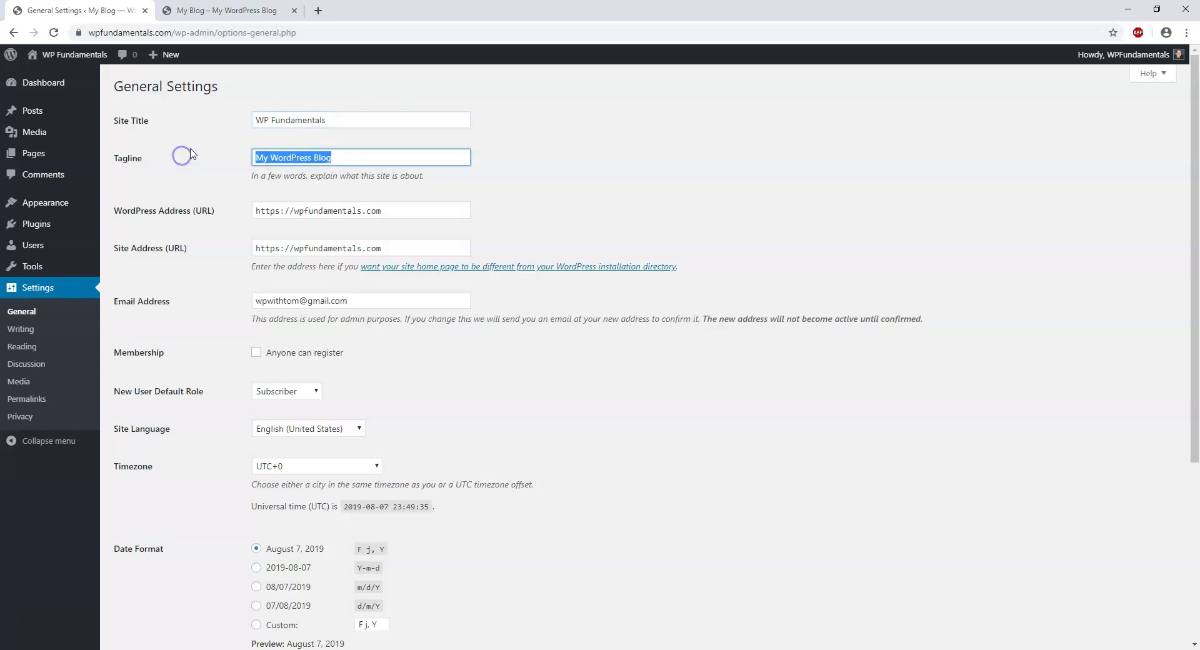
type("Let's Learn")
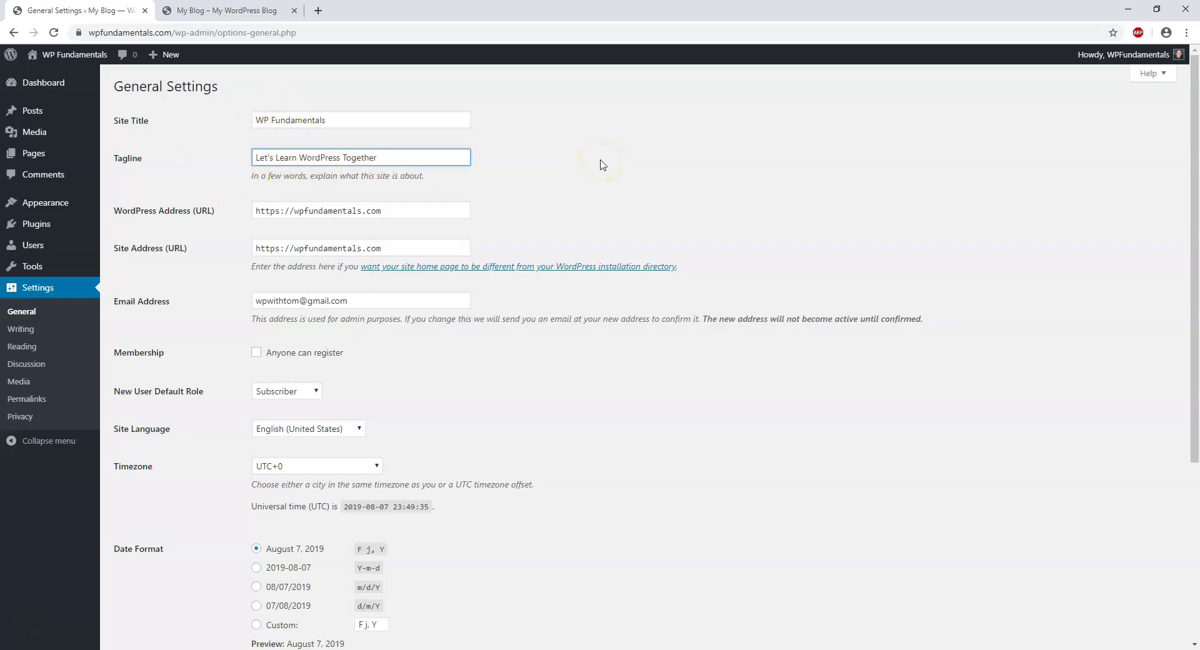
left_click(590, 143)
left_click(218, 11)
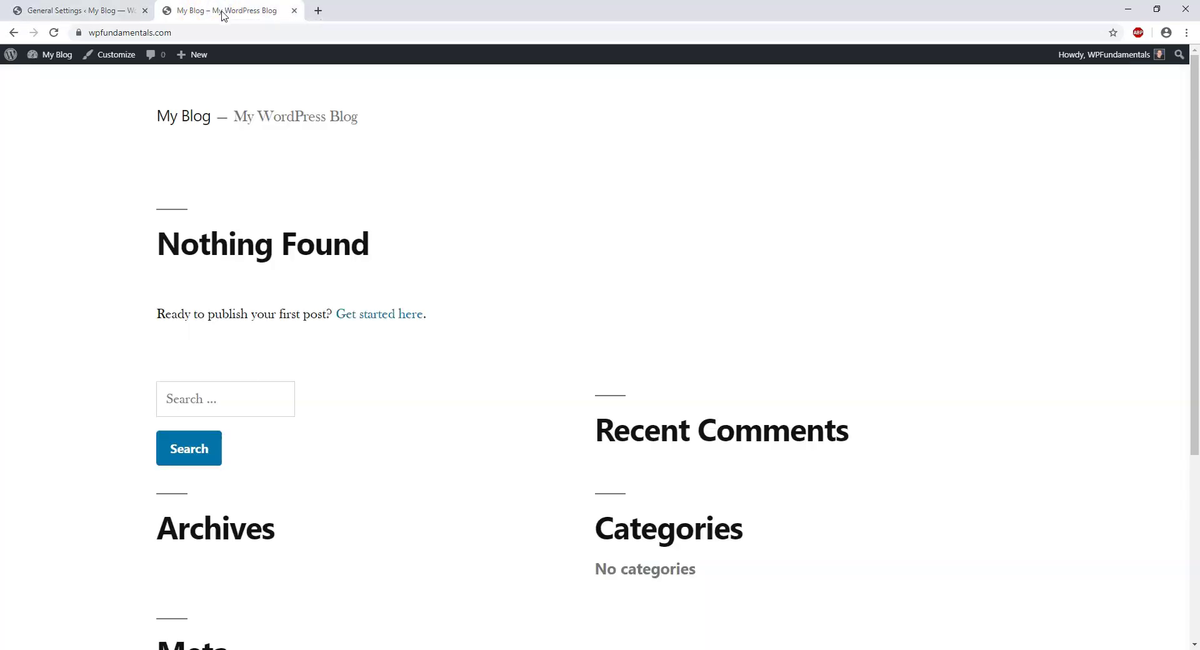
Choose timezone UTC-5, time format g:i A and Sunday week start, then save General Settings.
left_click(97, 10)
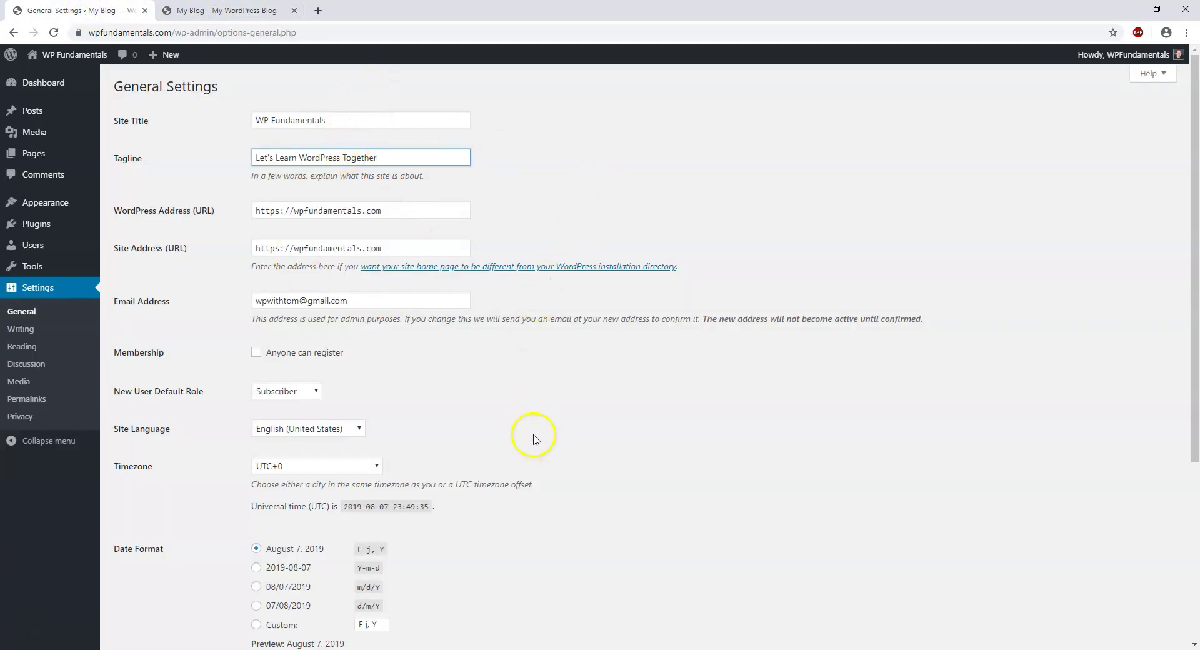
scroll(530, 440, "down", 4)
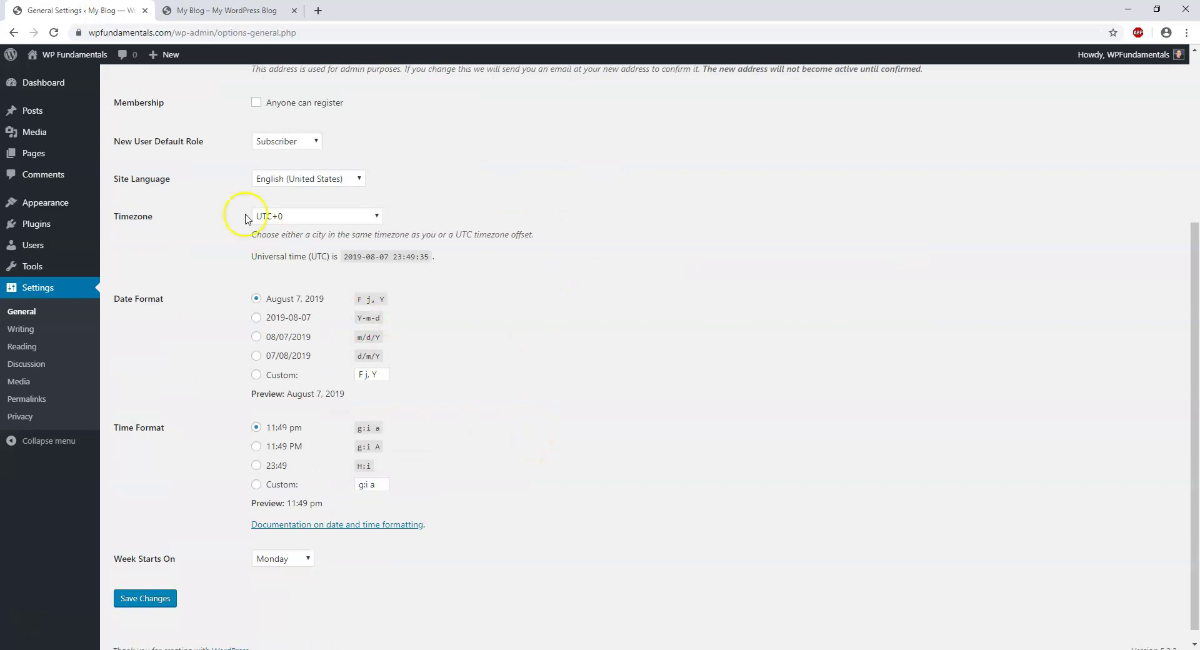
left_click(302, 219)
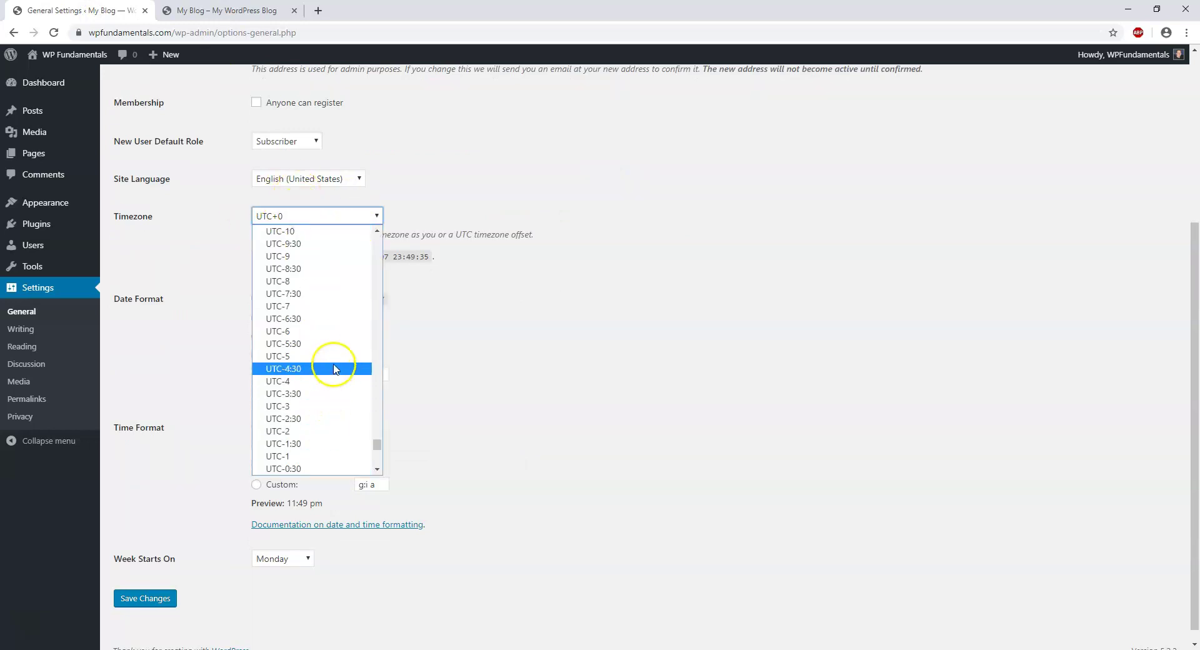
left_click(337, 358)
scroll(231, 462, "down", 1)
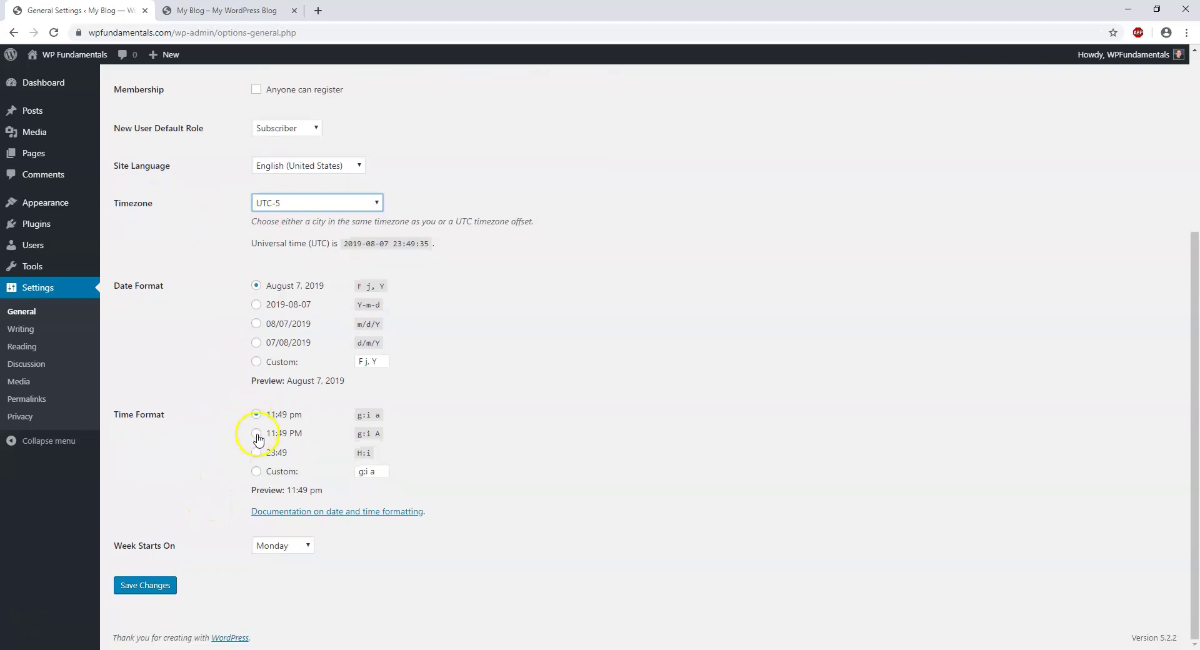
left_click(257, 433)
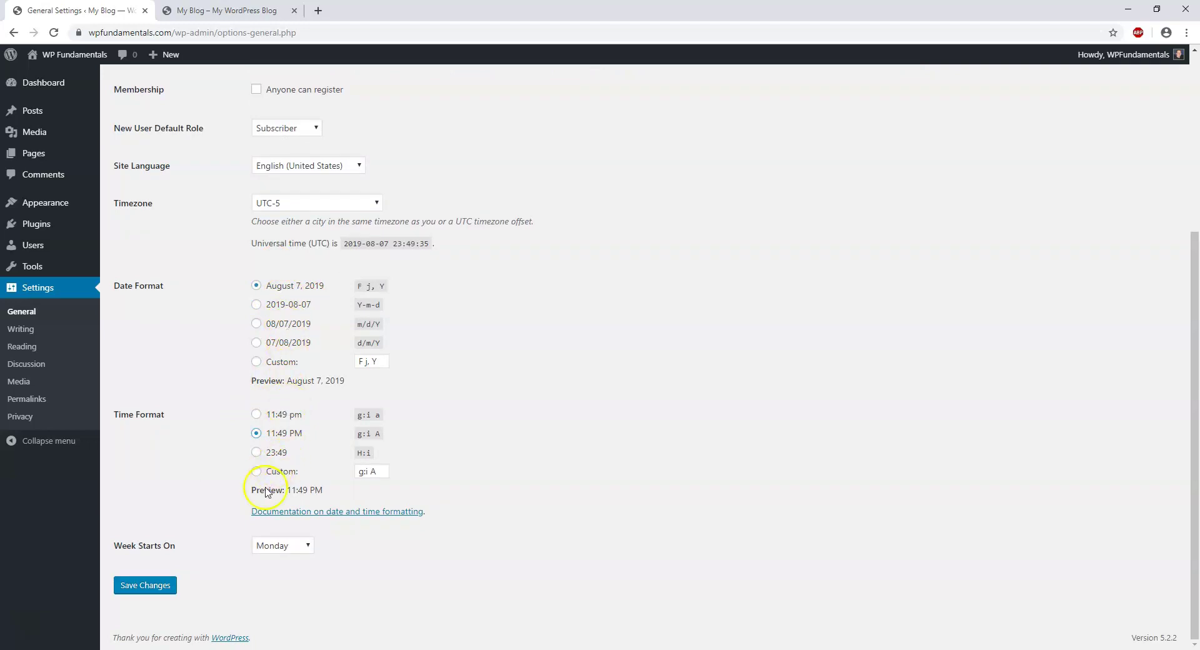
left_click(303, 544)
left_click(291, 562)
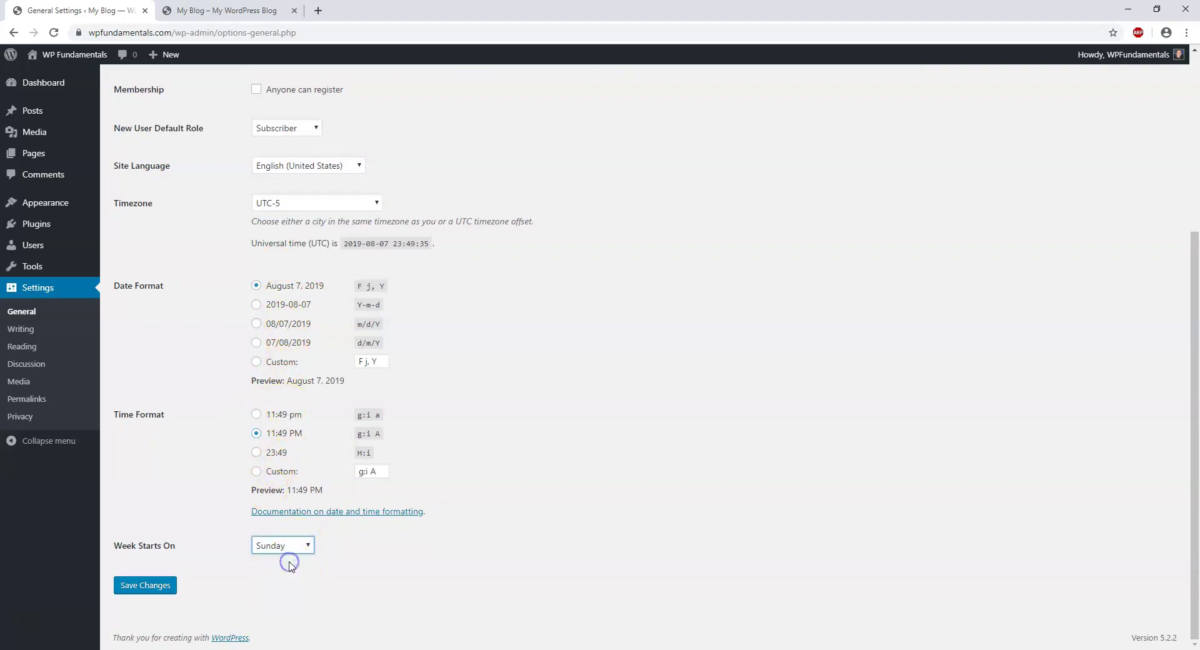
left_click(150, 586)
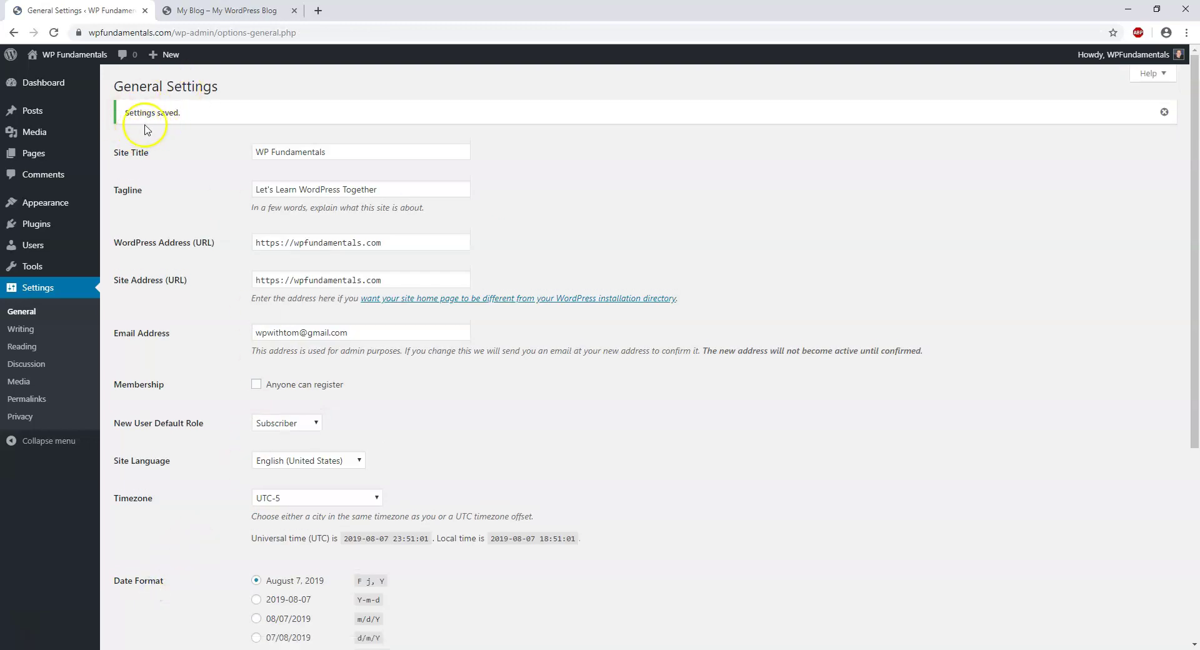
Lower 'Blog pages show at most' to 7 posts in Reading Settings and save.
left_click(25, 335)
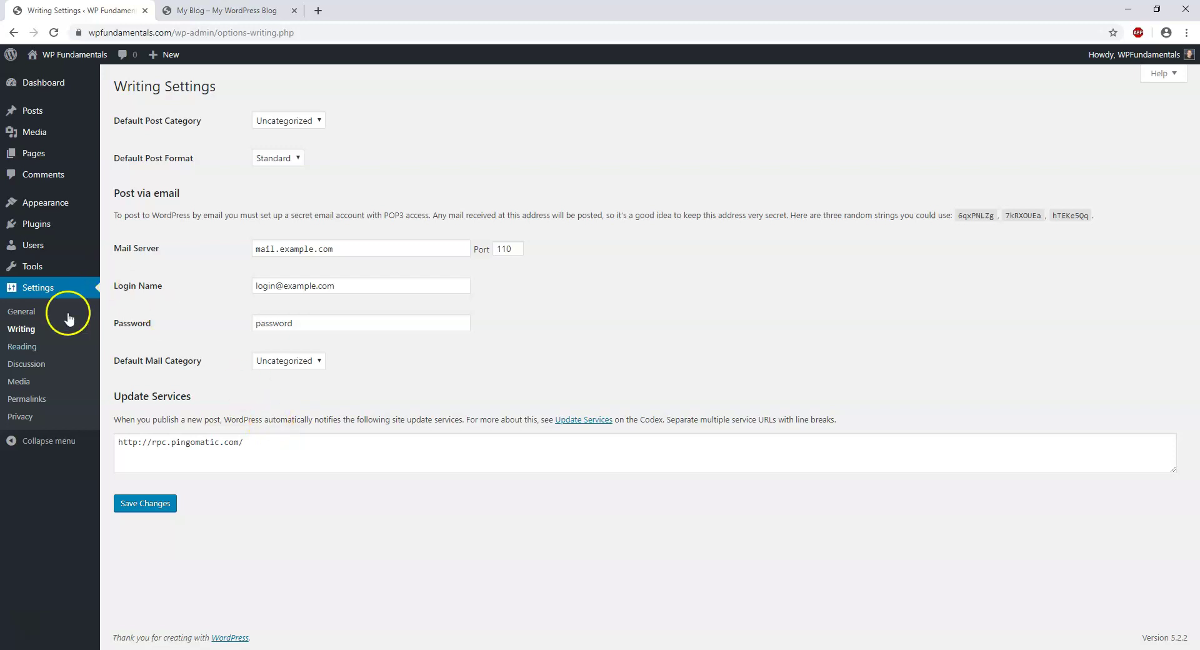
left_click(22, 346)
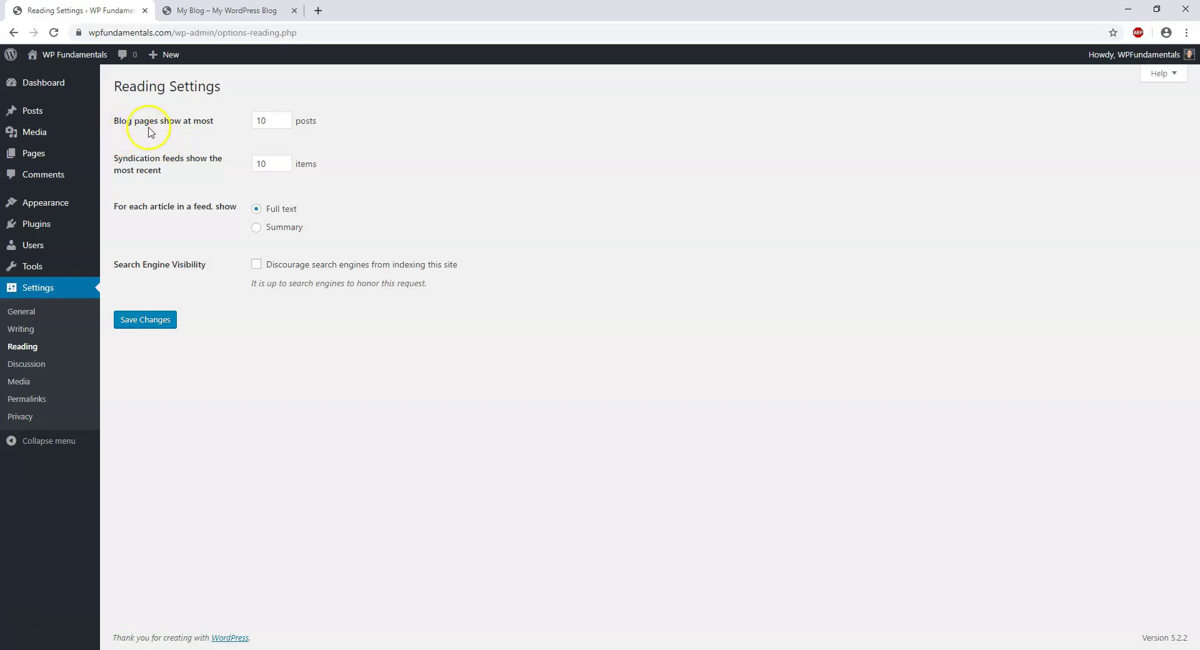
left_click(286, 124)
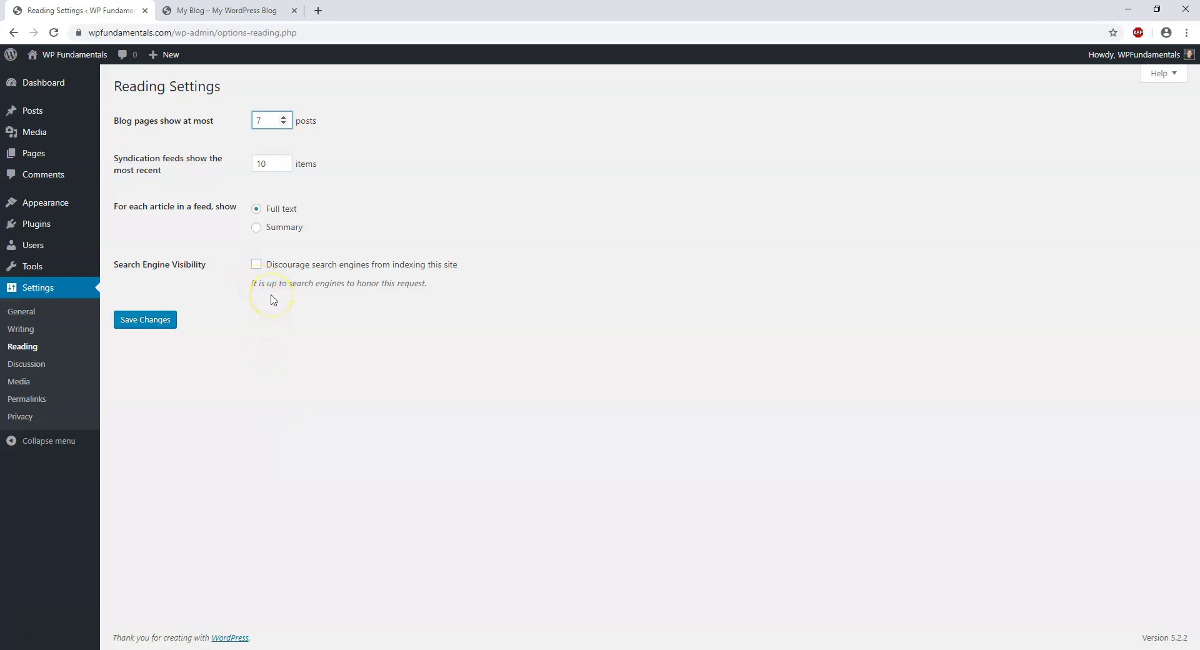
left_click(152, 321)
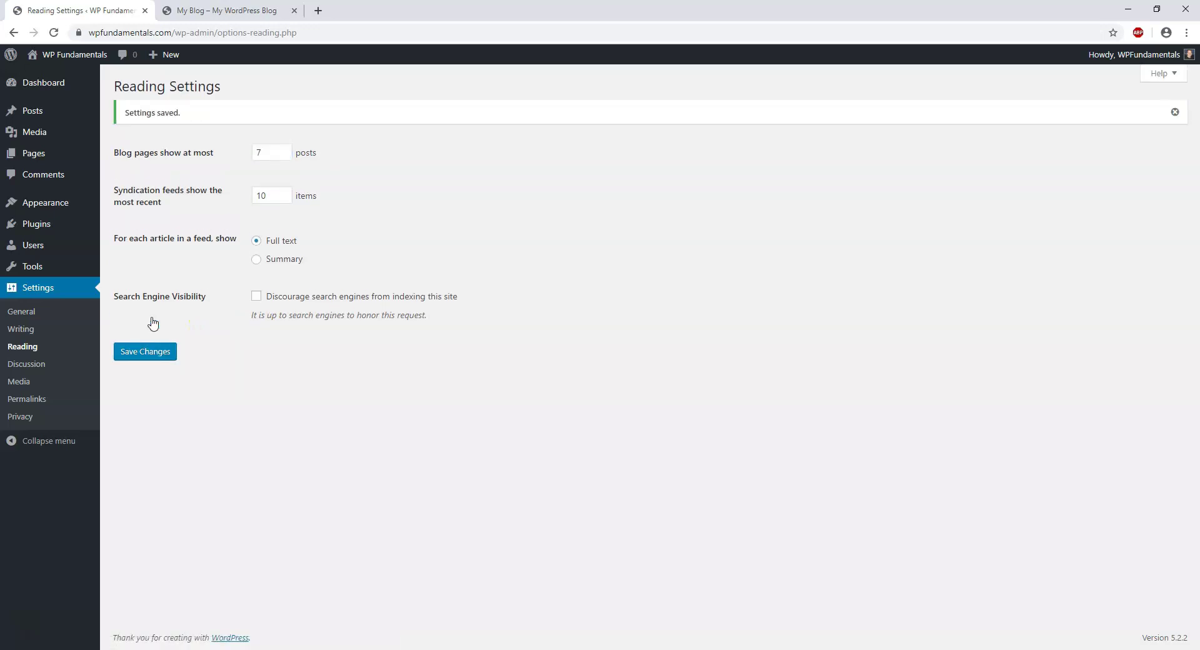
In Discussion Settings, stop new-comment emails, require manual approval, and hold comments with 1 link.
left_click(28, 366)
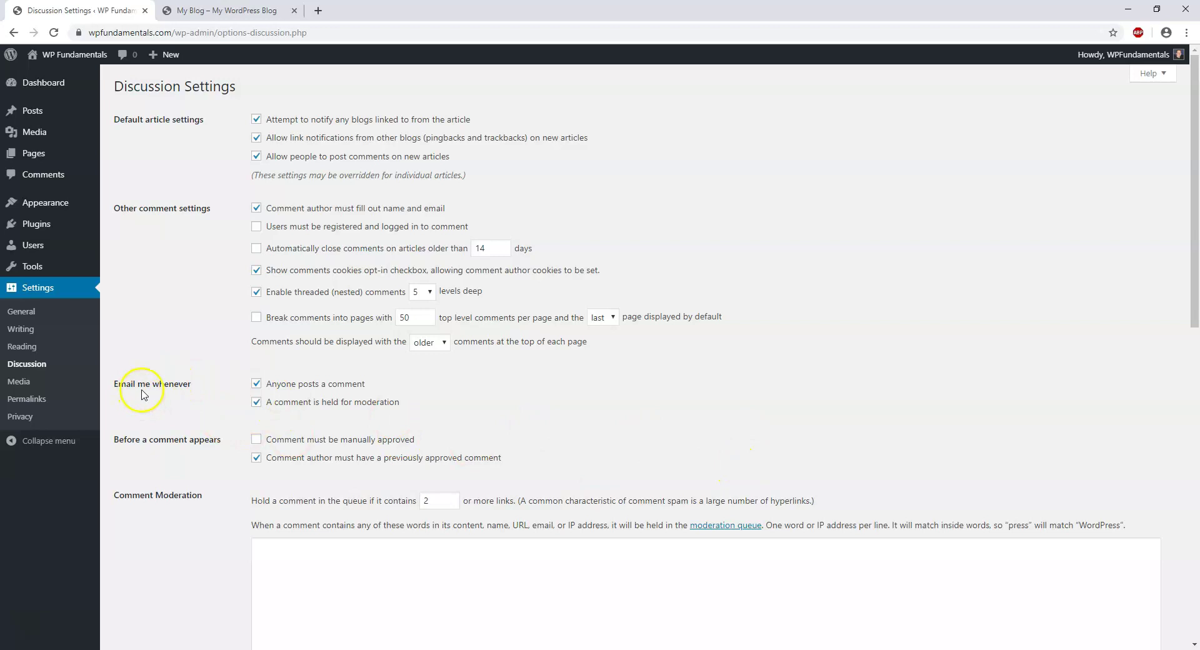
left_click(338, 384)
left_click(257, 440)
left_click(451, 505)
scroll(625, 451, "down", 6)
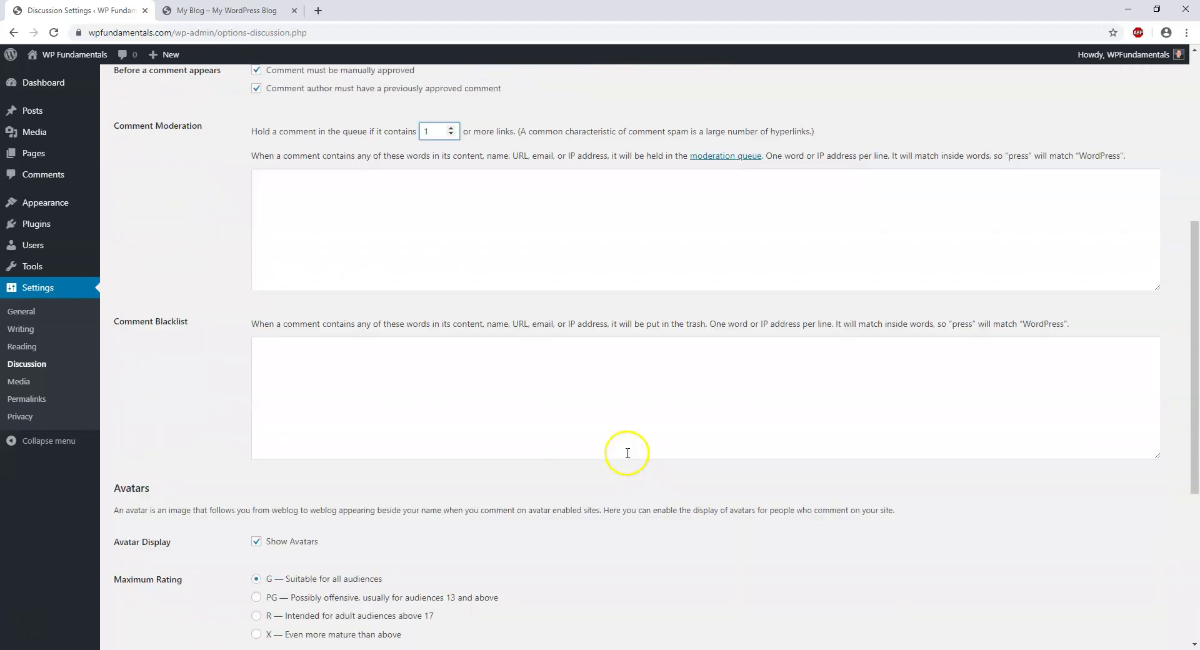
scroll(627, 453, "down", 4)
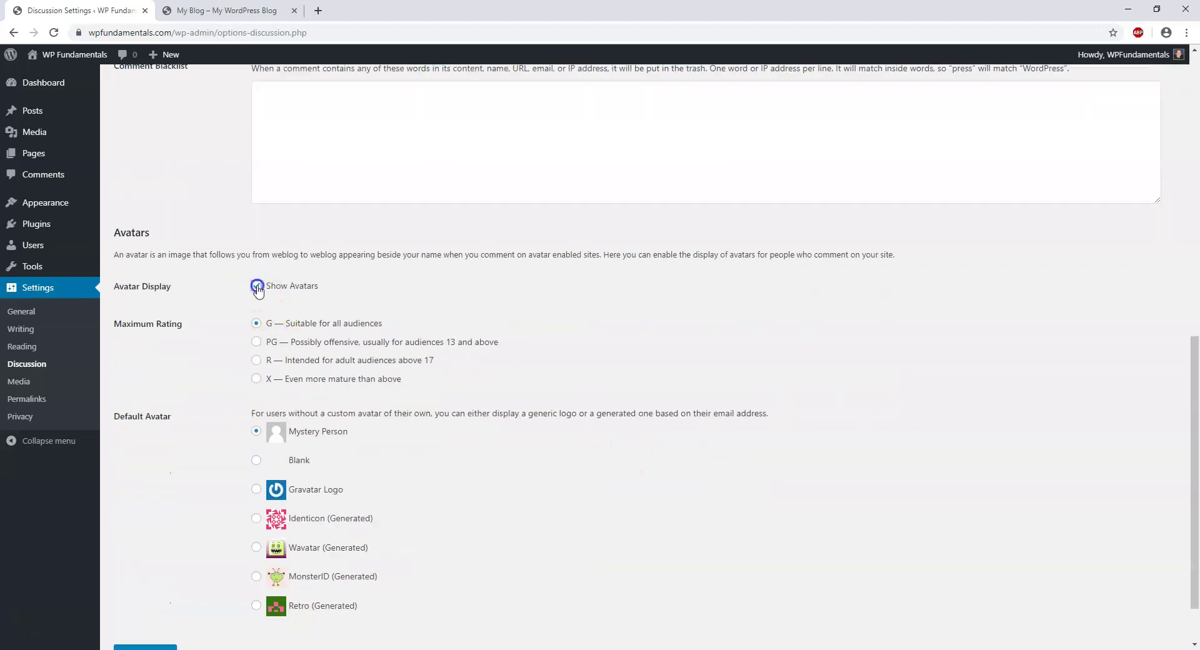
scroll(257, 287, "up", 9)
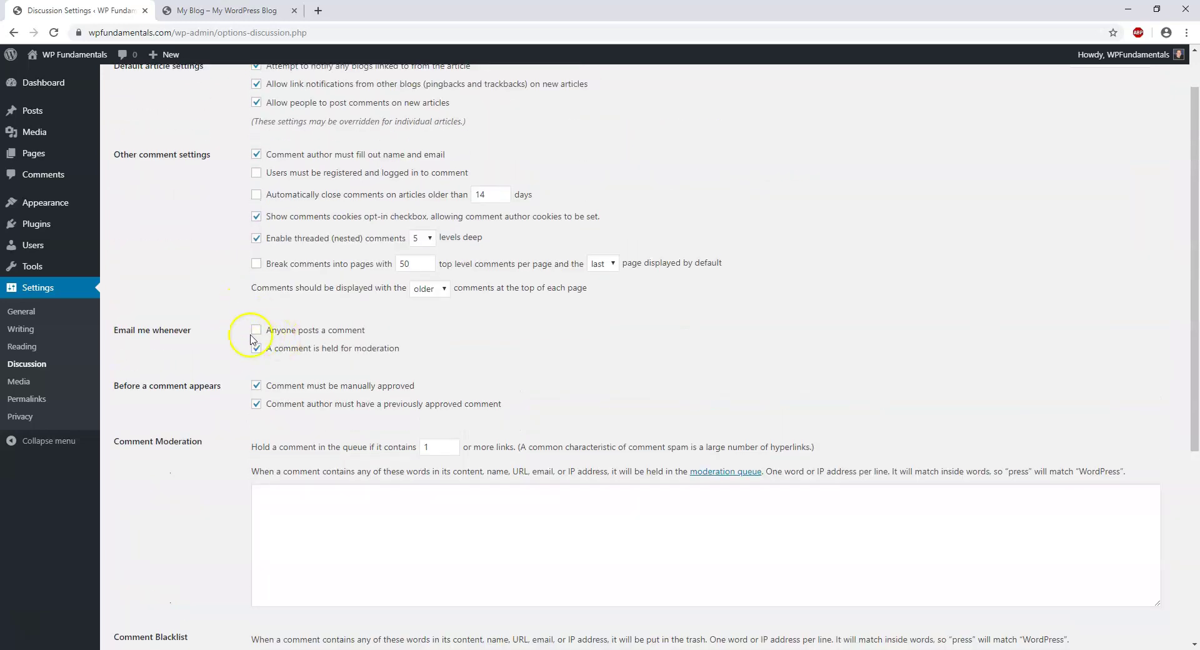
scroll(204, 461, "down", 5)
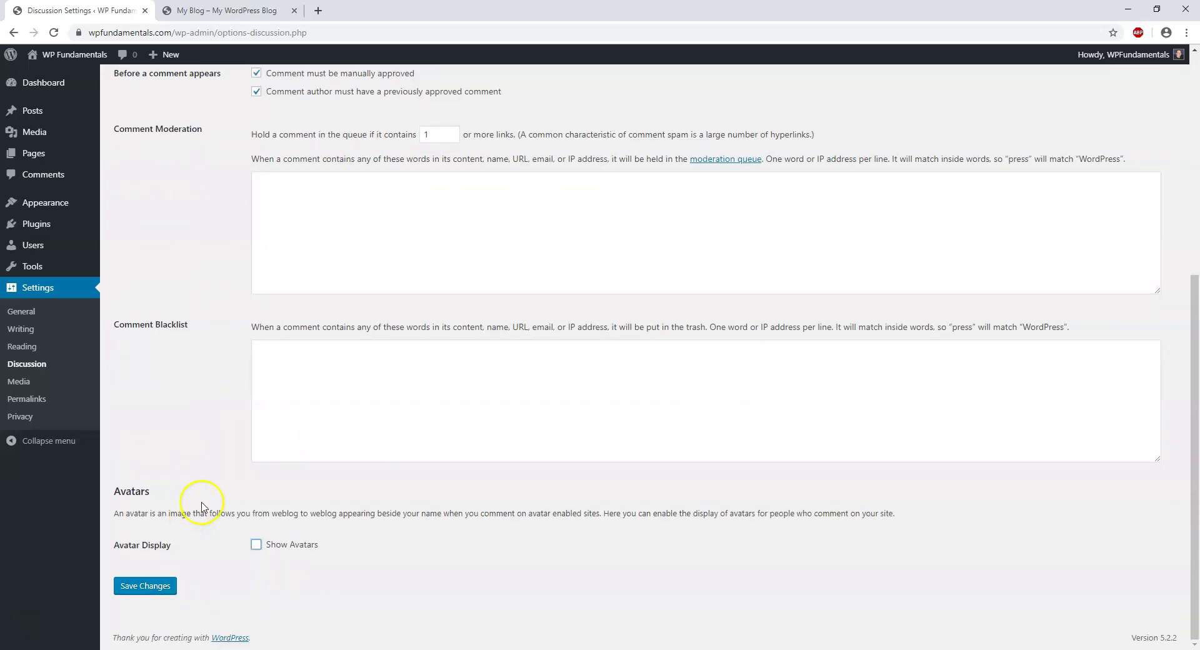
Leave Show Avatars unchecked and save the discussion settings.
left_click(256, 544)
scroll(271, 535, "down", 5)
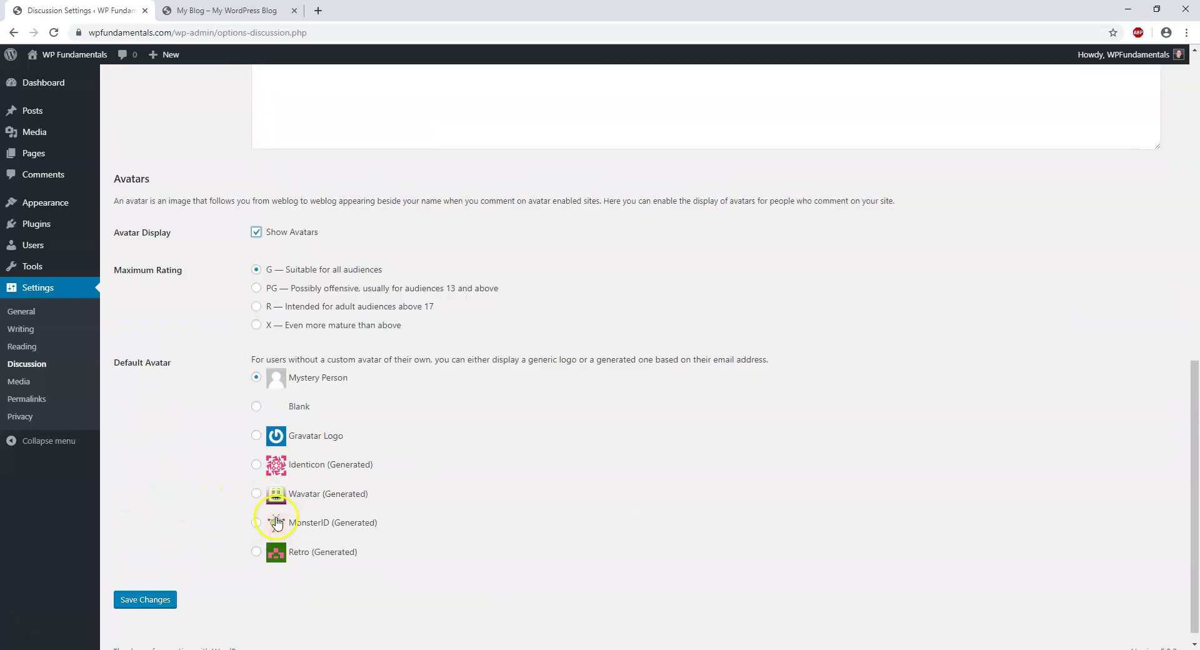
scroll(184, 419, "up", 2)
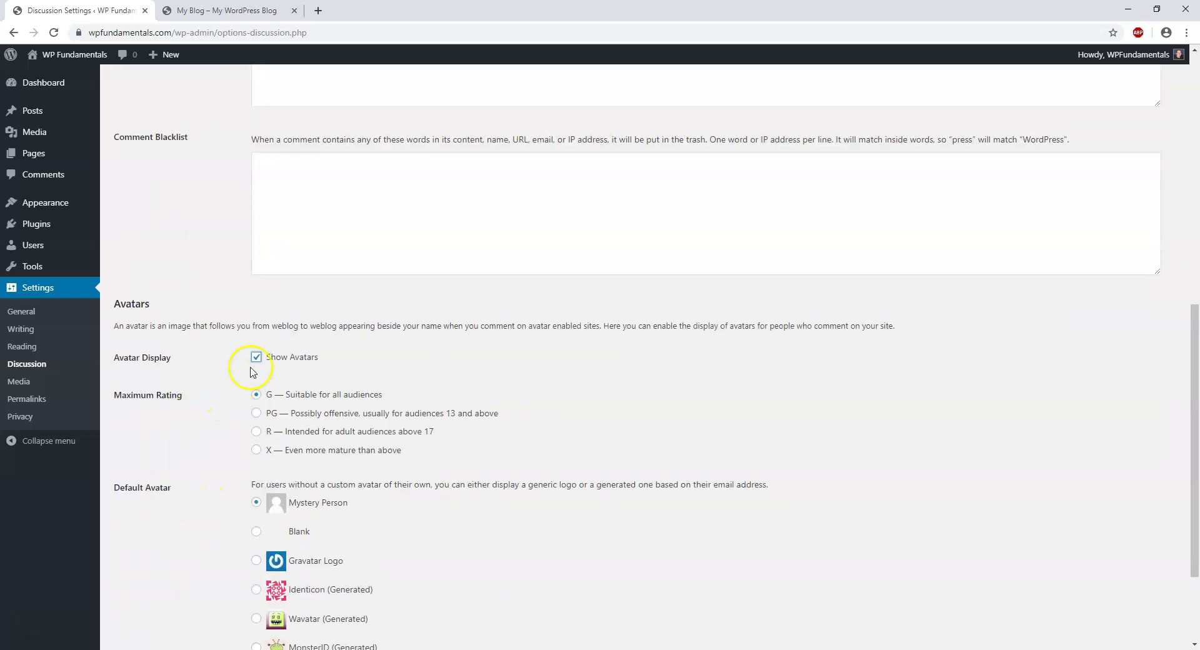
left_click(256, 357)
left_click(160, 592)
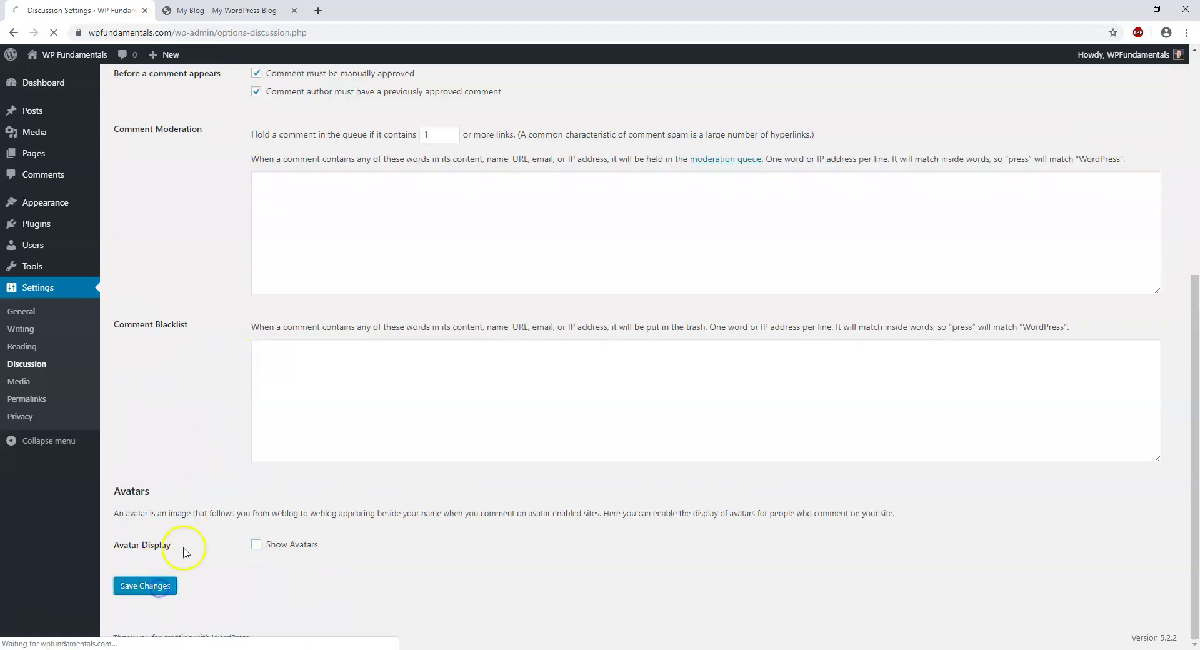
scroll(212, 469, "down", 4)
scroll(224, 485, "down", 2)
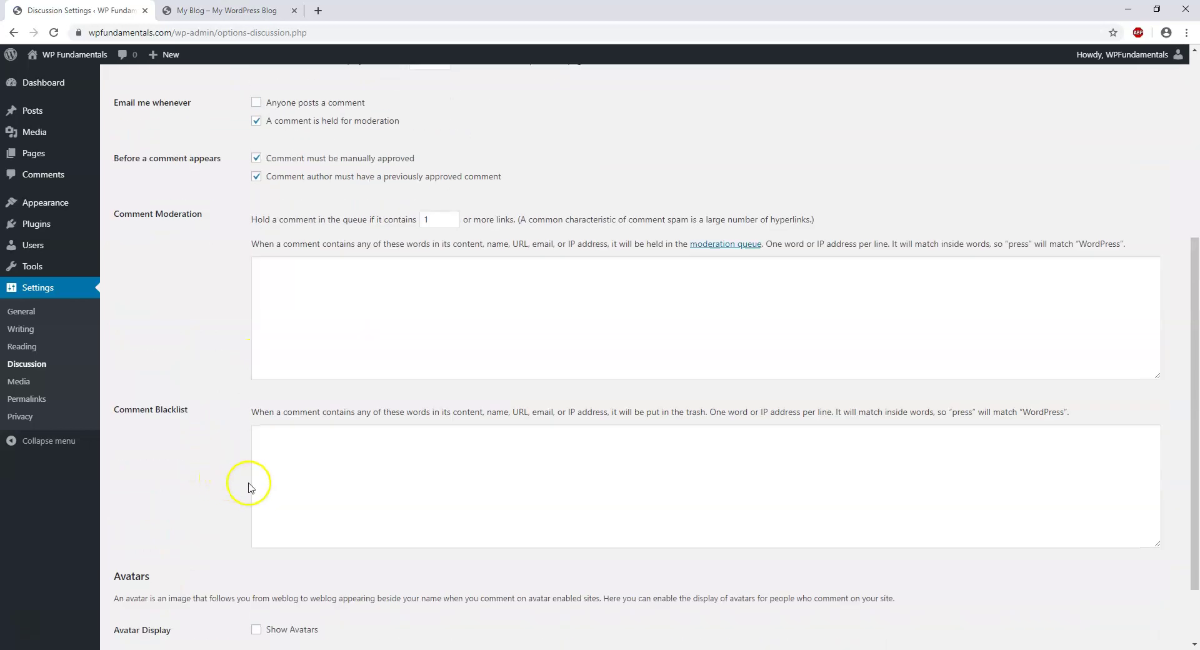
scroll(181, 410, "up", 1)
scroll(180, 409, "up", 4)
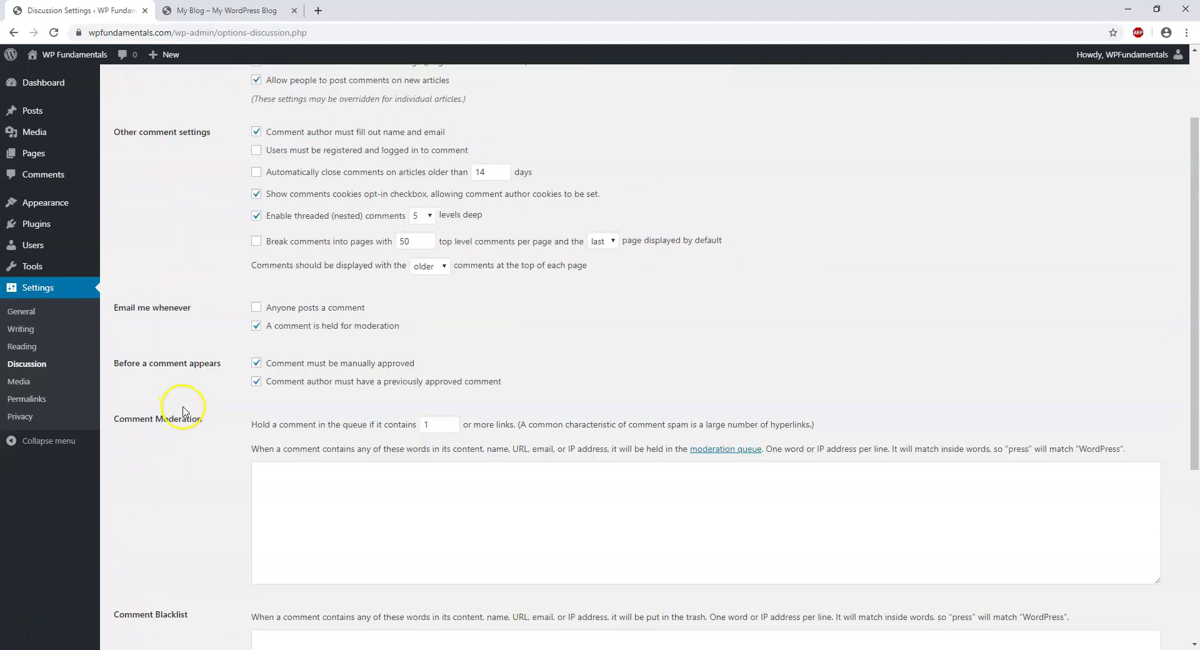
left_click(18, 383)
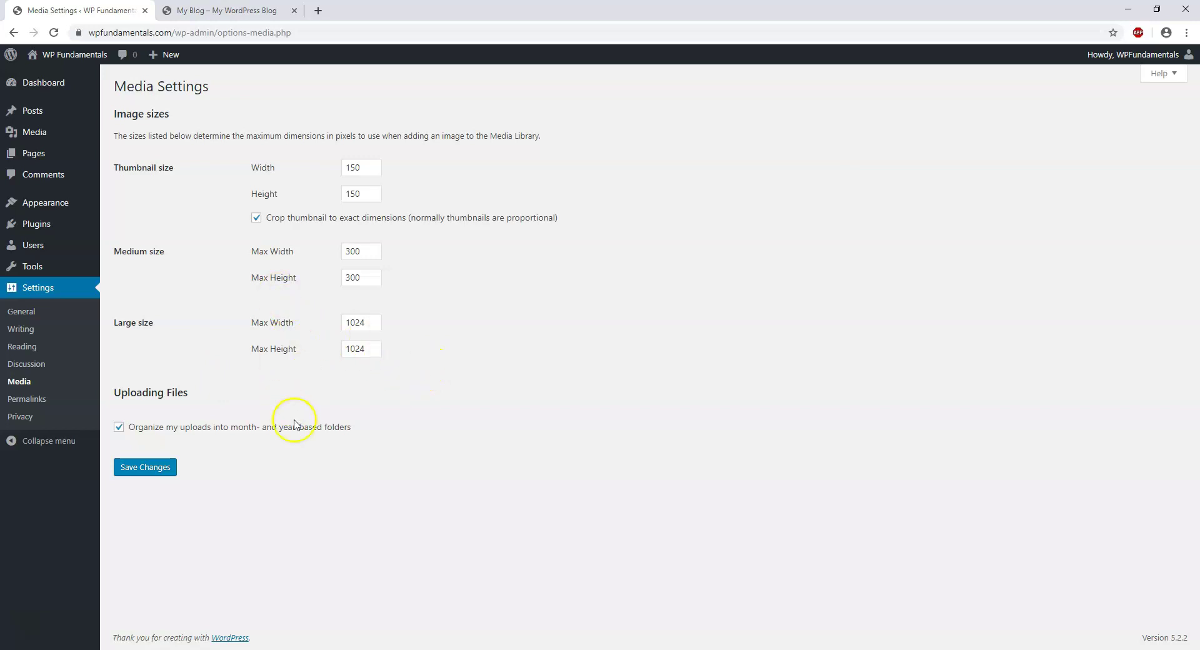
Select the Post name permalink structure (/%postname%/) and save it.
left_click(31, 399)
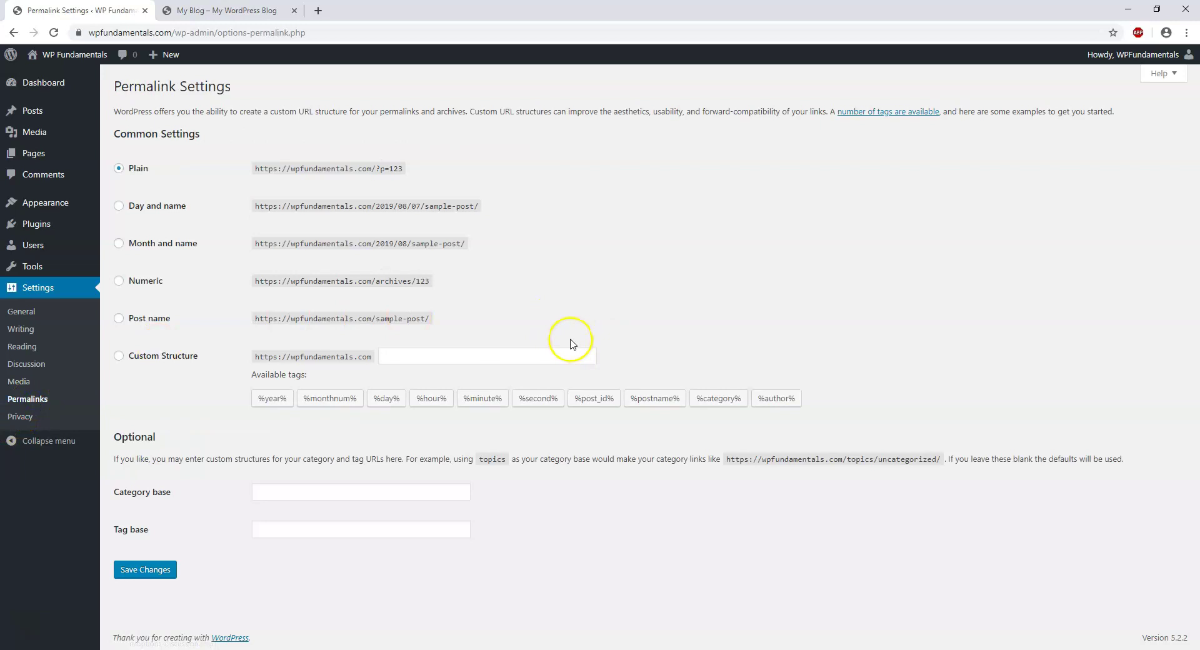
left_click(118, 320)
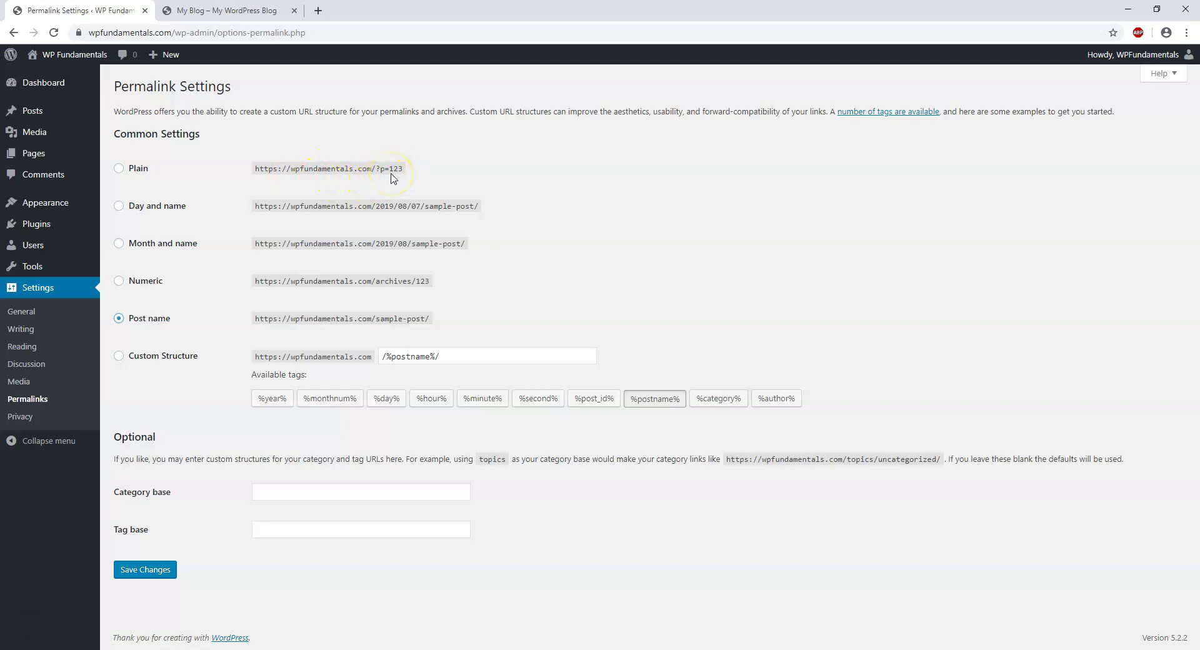
left_click(413, 175)
left_click(146, 570)
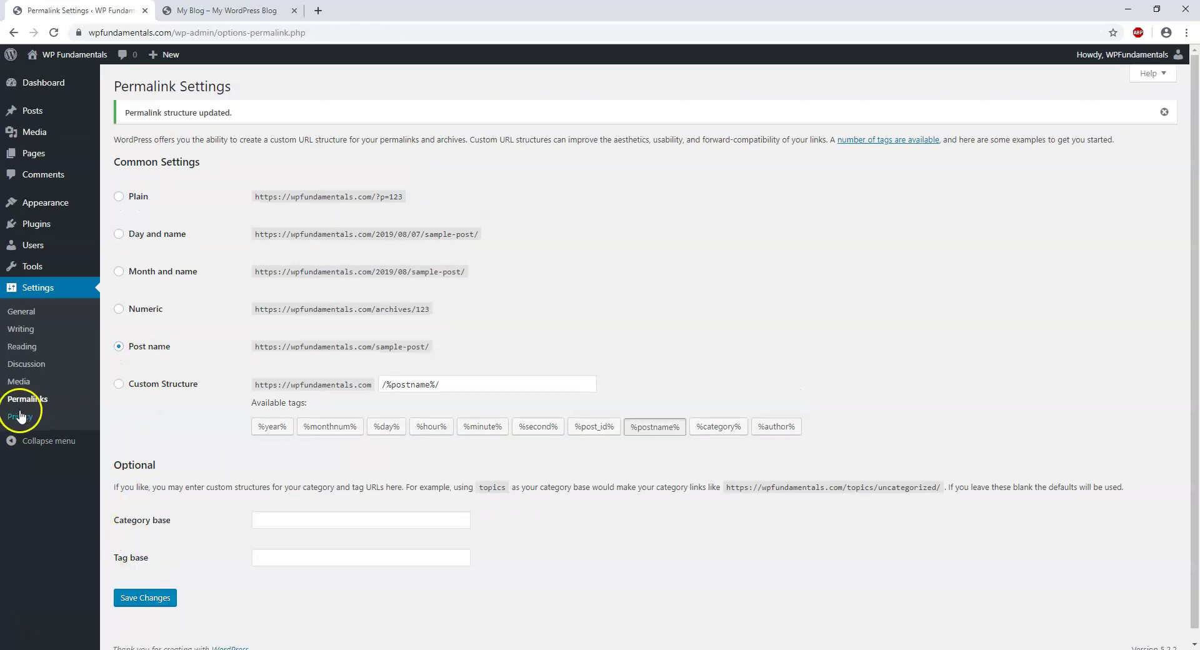
Check the draft Privacy Policy in Privacy settings and Pages, then view the empty Media Library.
left_click(20, 417)
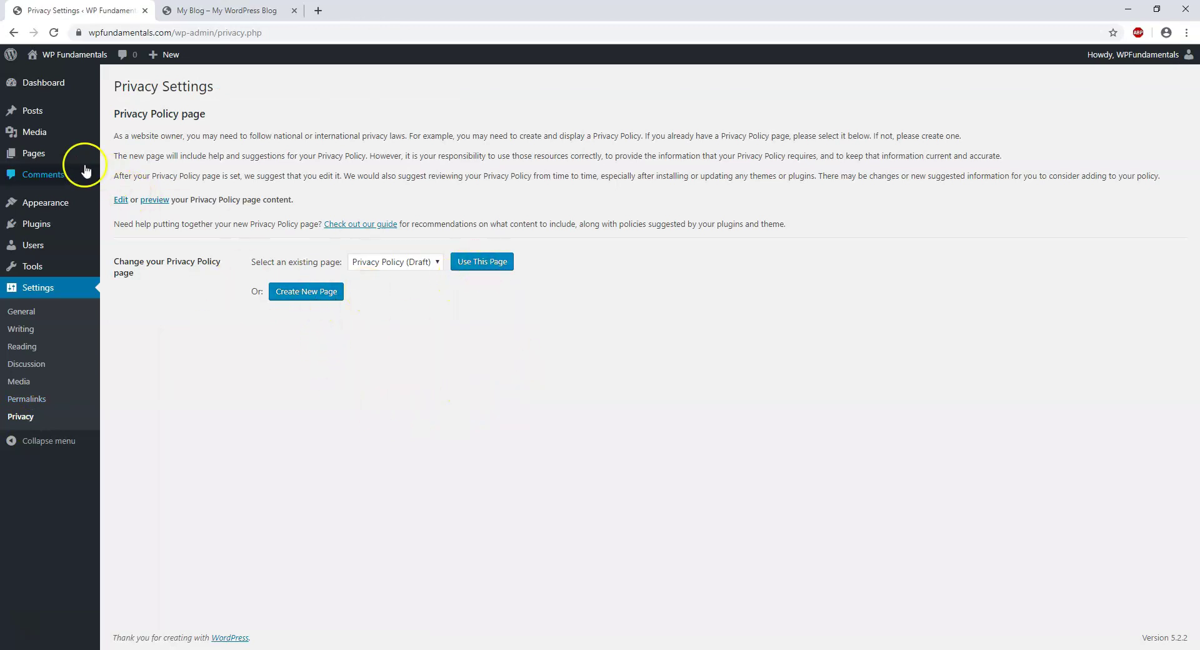
left_click(52, 155)
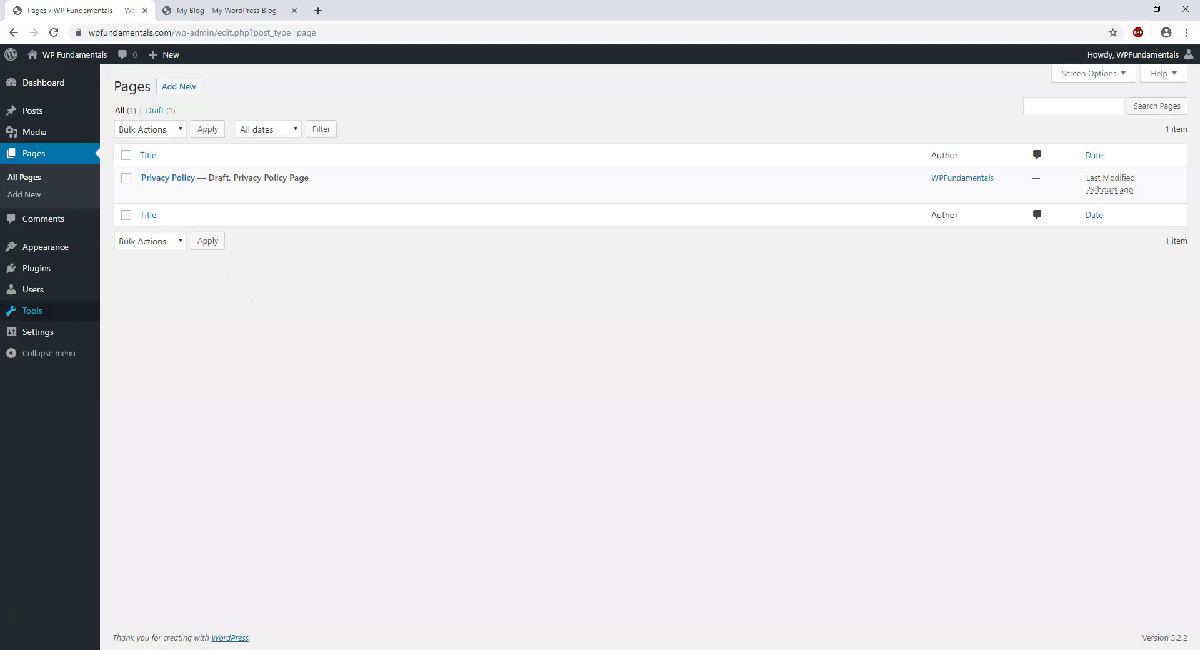
left_click(38, 332)
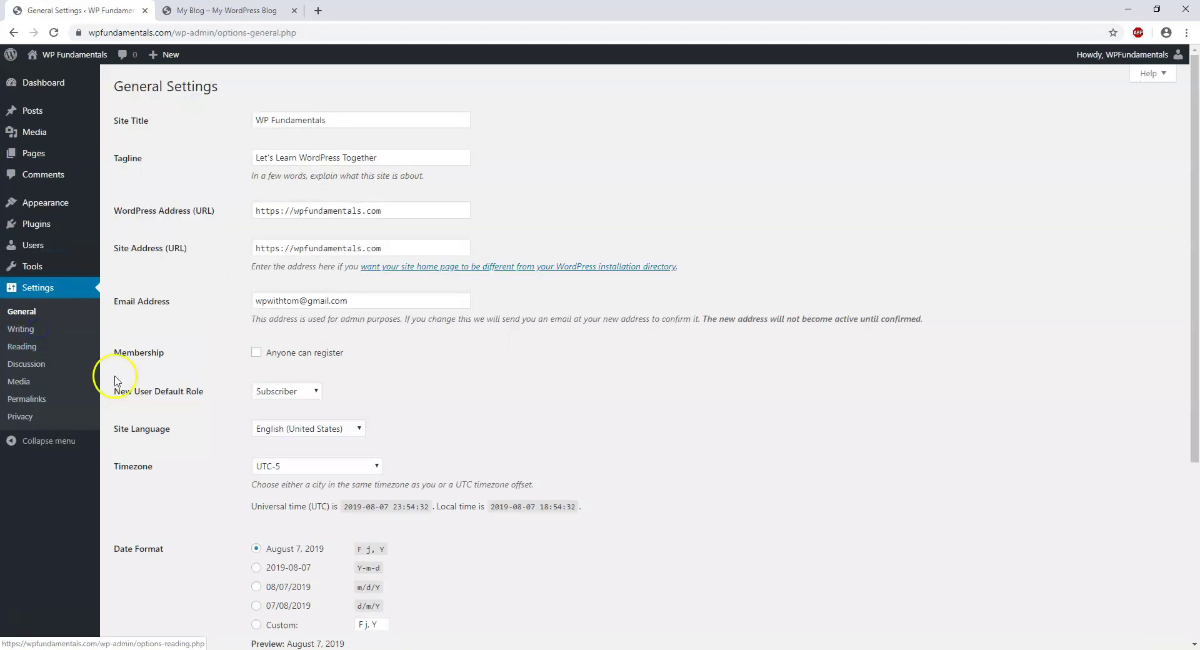
left_click(21, 417)
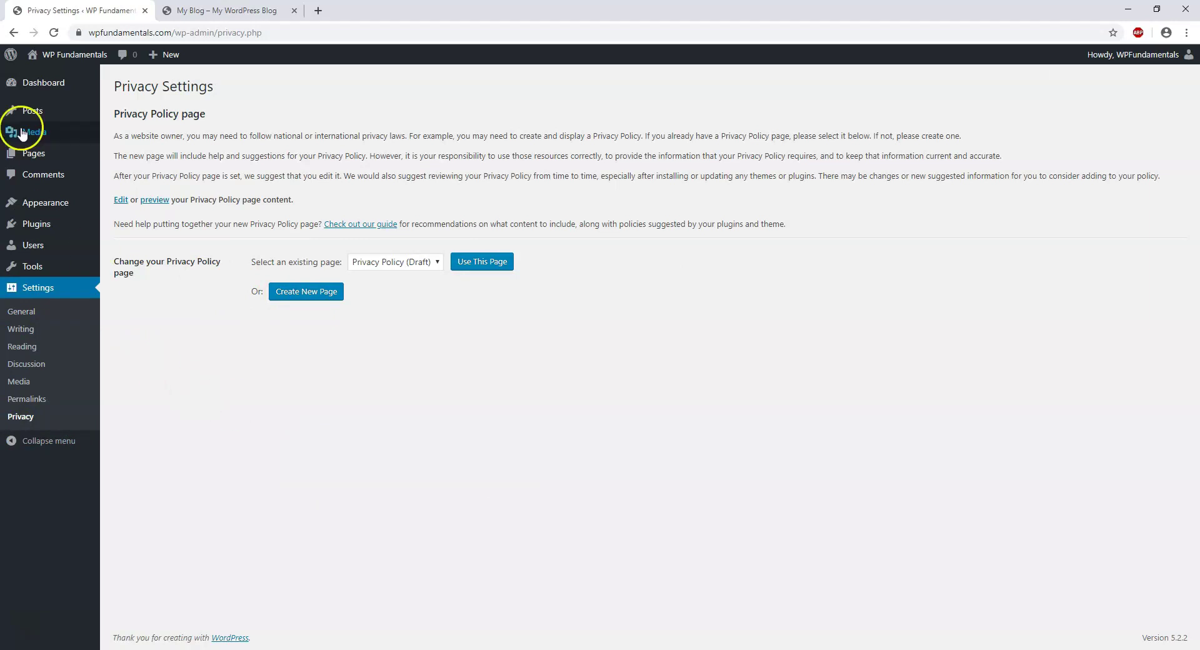
left_click(43, 135)
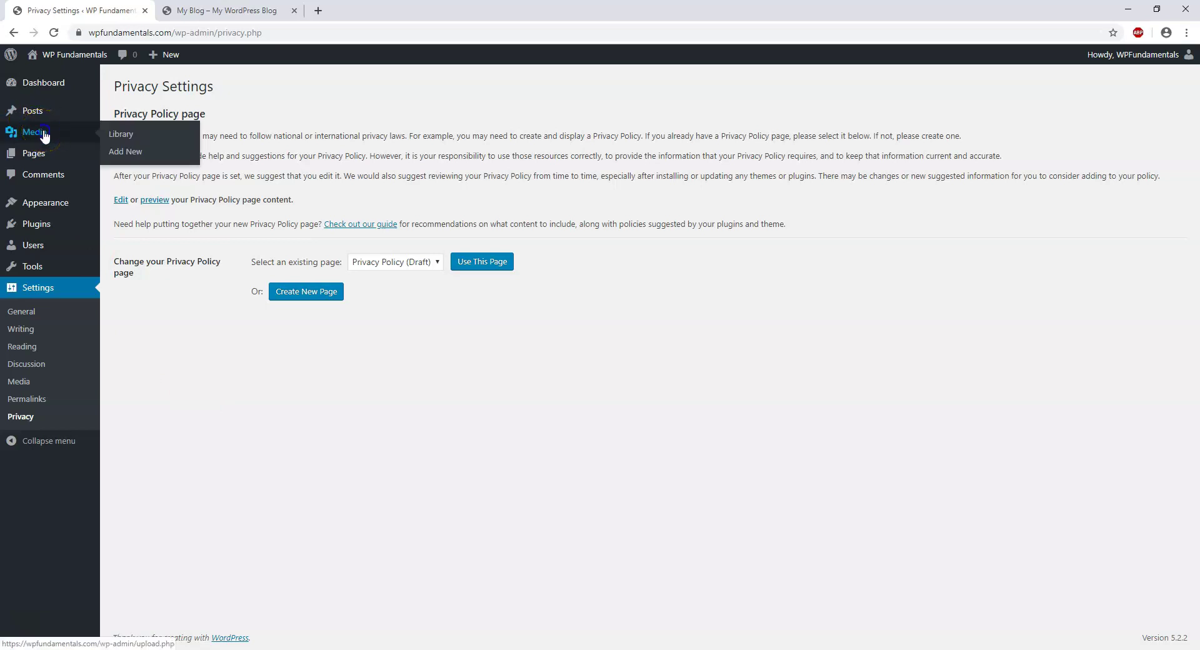